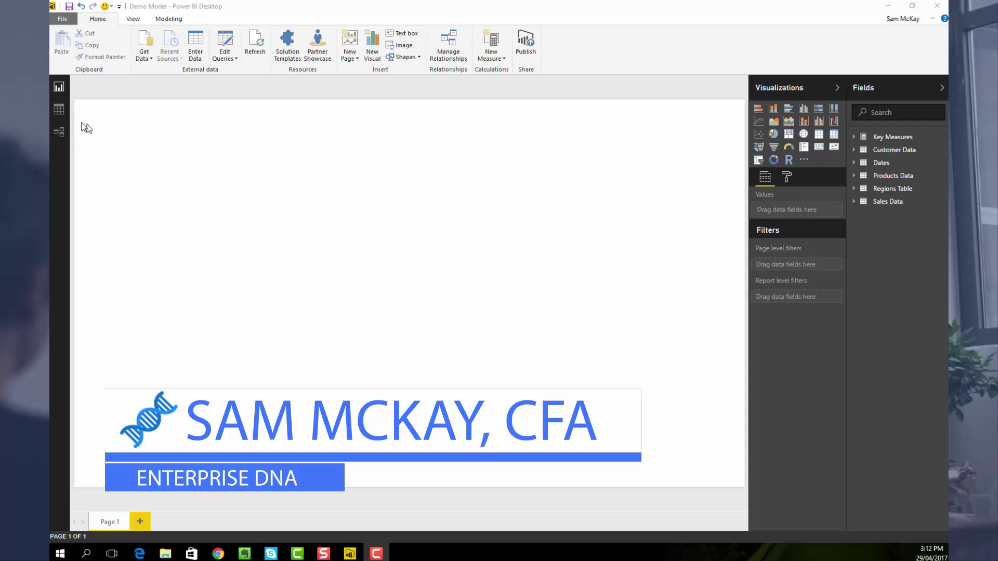
Step: Open the Relationships view to see Sales Data linked to Dates, Customer Data, Products Data and Regions Table
click(57, 134)
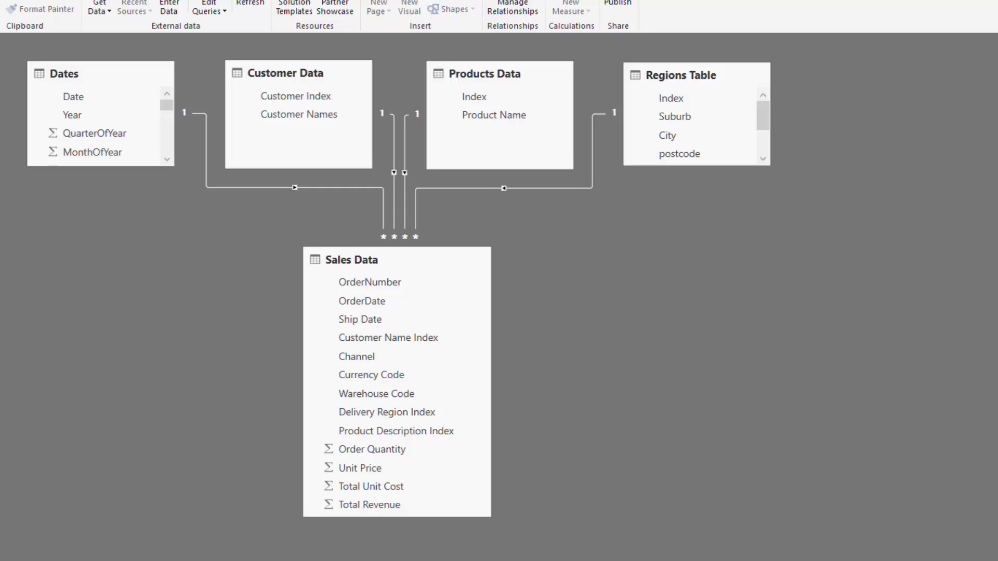
Step: Build a table visual from the plain Date field (not the hierarchy) and the Total Sales measure
click(11, 98)
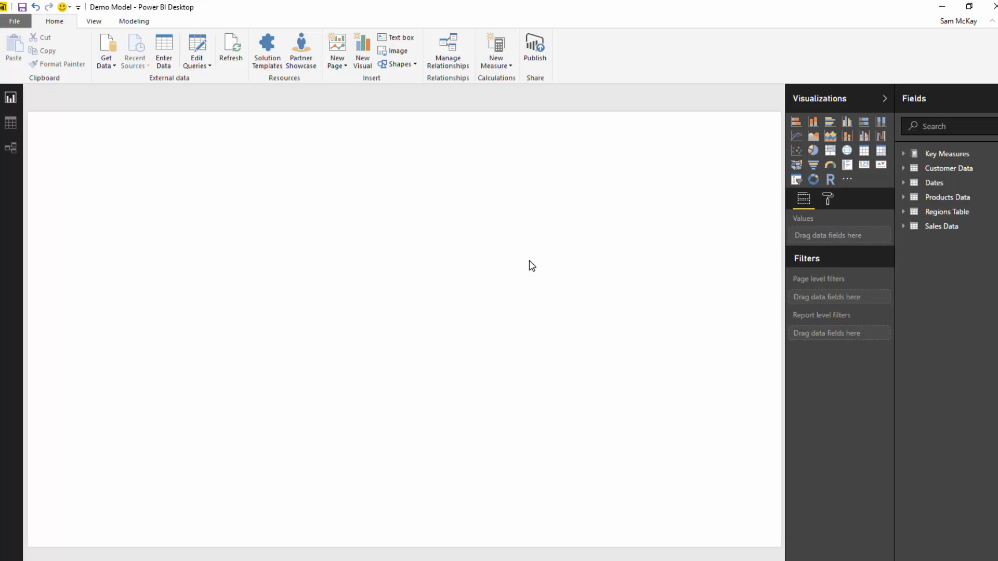
click(905, 183)
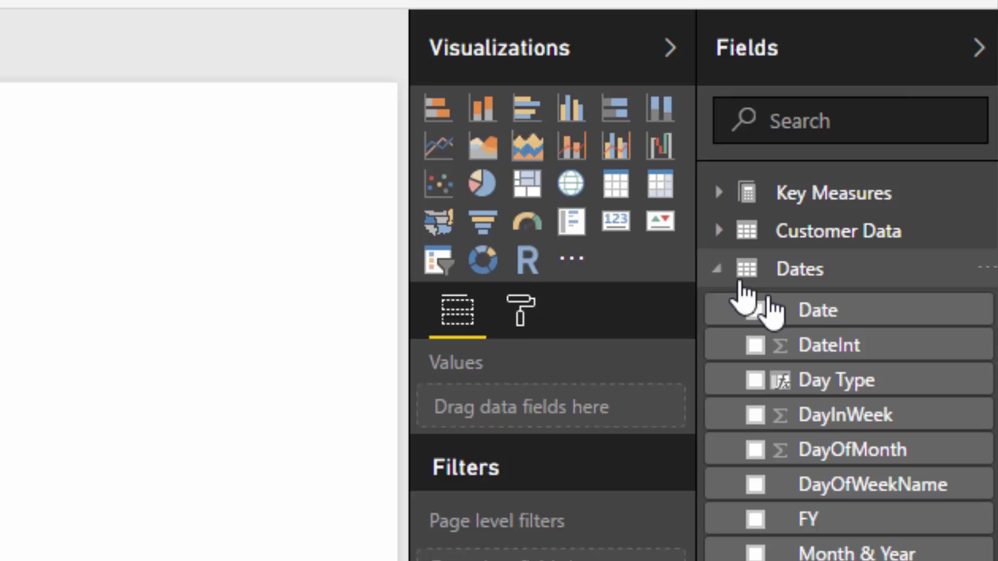
drag(773, 311, 354, 207)
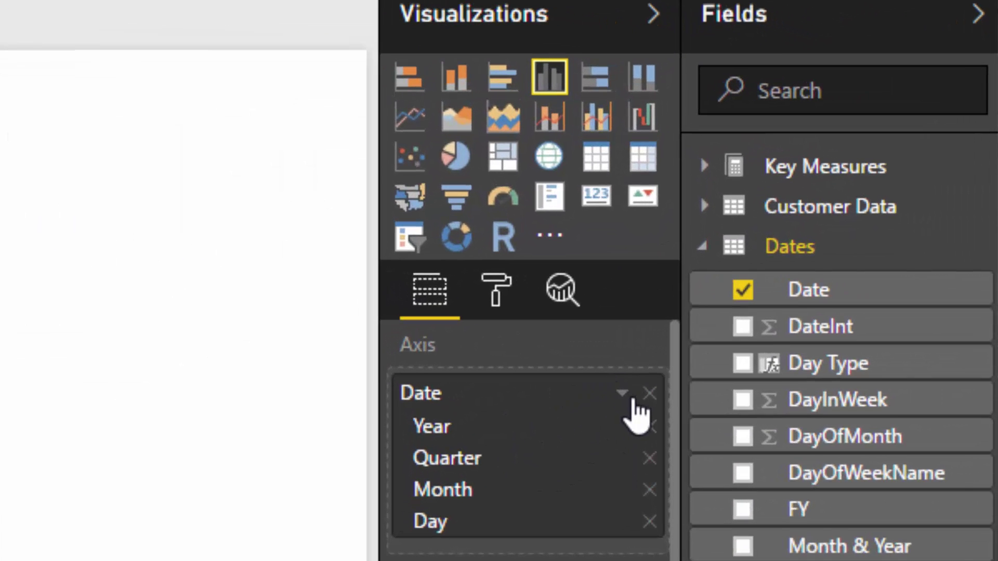
click(817, 239)
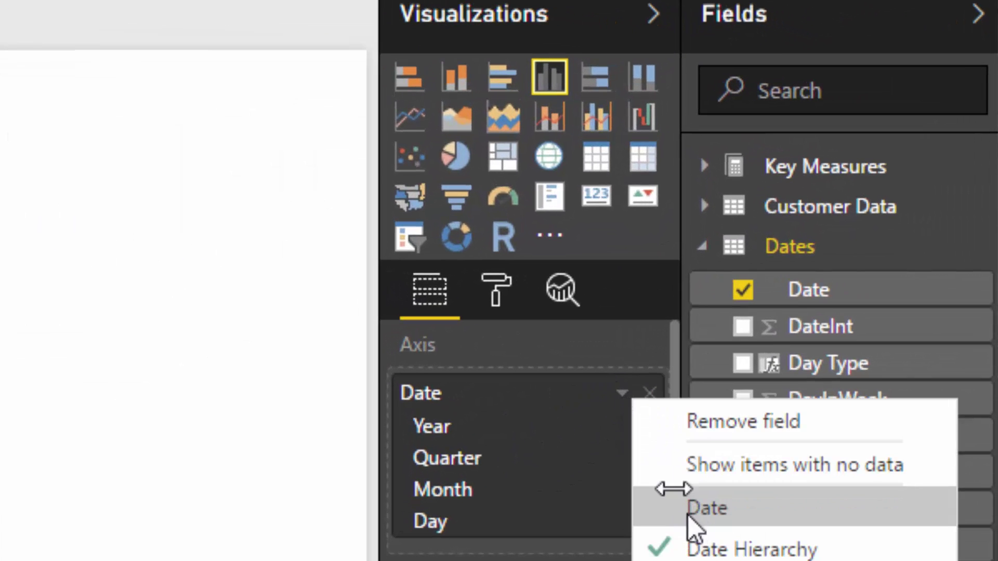
click(688, 514)
click(598, 156)
click(704, 166)
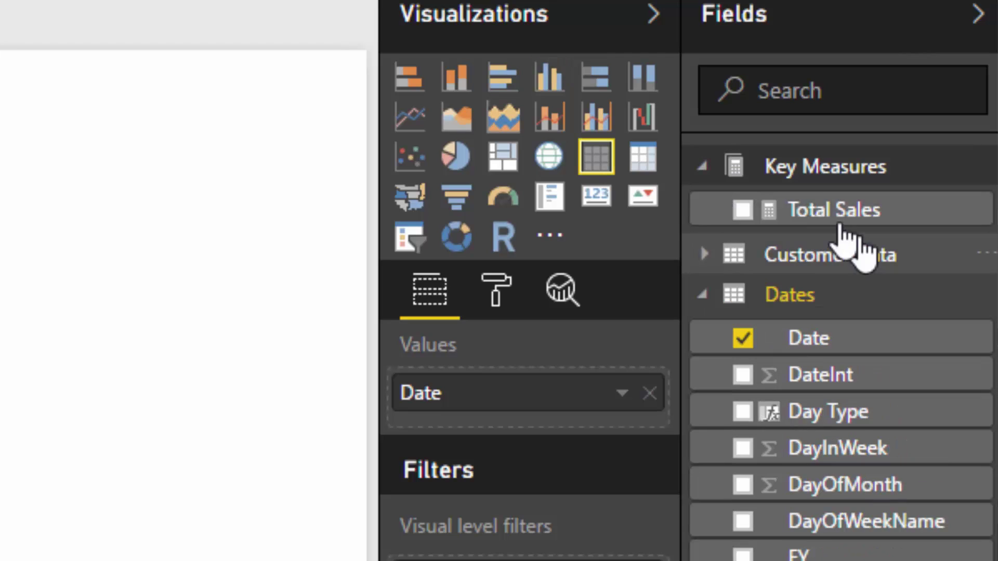
drag(840, 227, 514, 415)
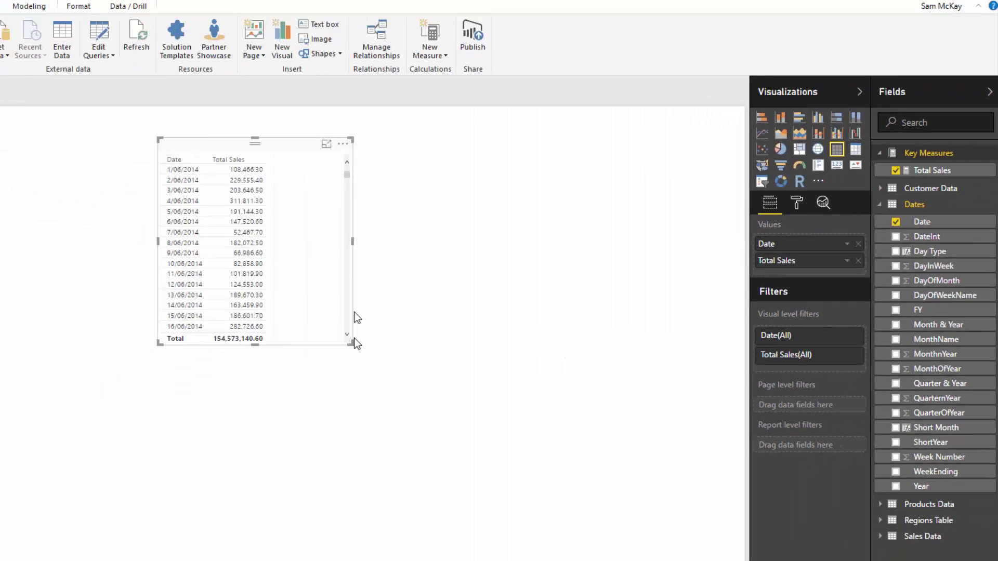
Step: Review the Total Sales formula, then enlarge and reposition the table to show more dates
click(932, 170)
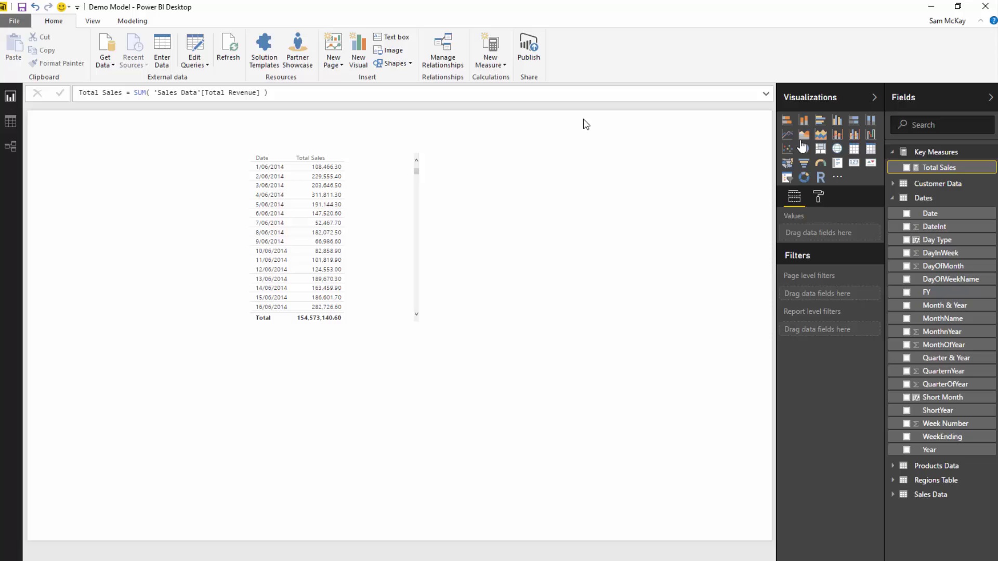
drag(292, 94, 100, 86)
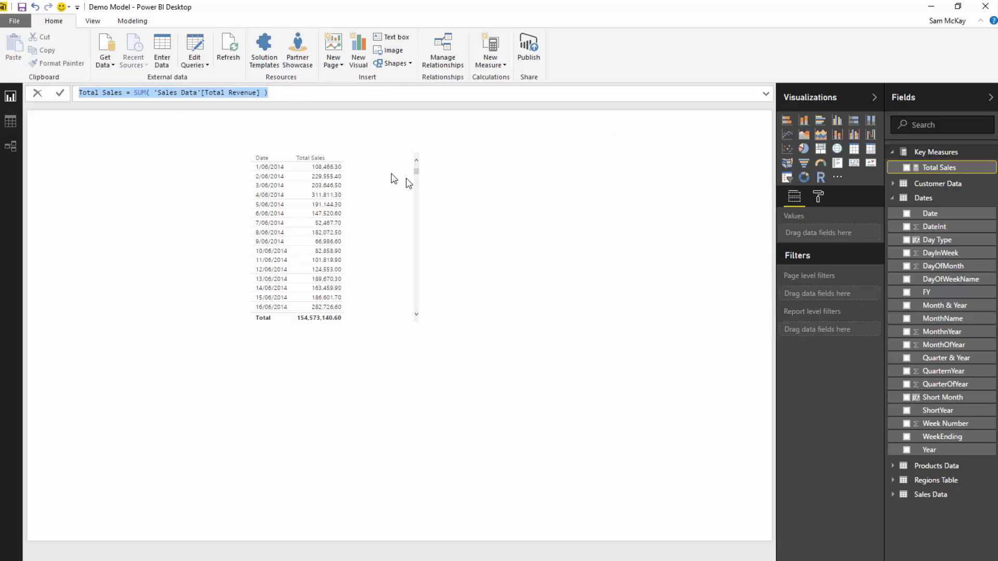
click(392, 211)
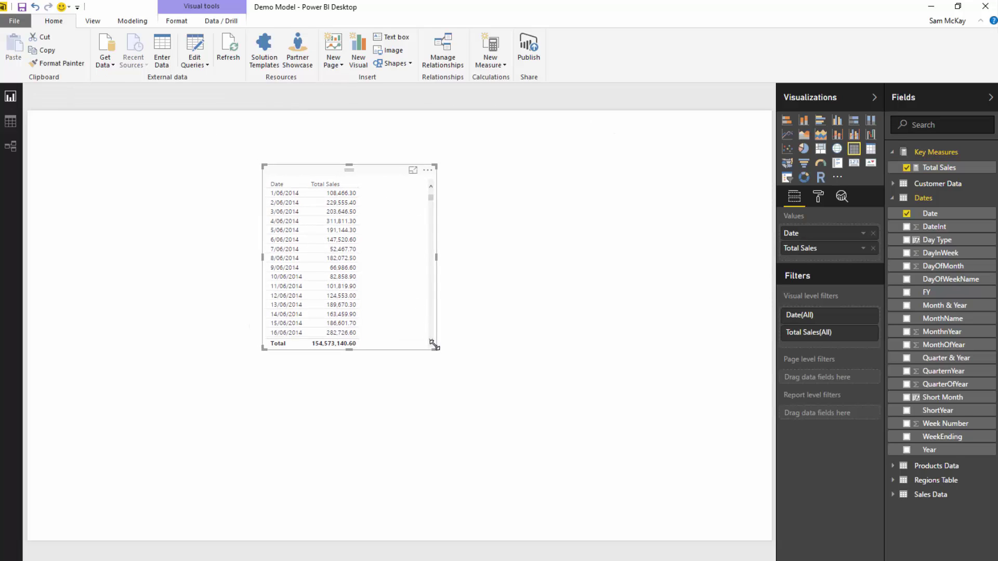
drag(434, 345, 486, 435)
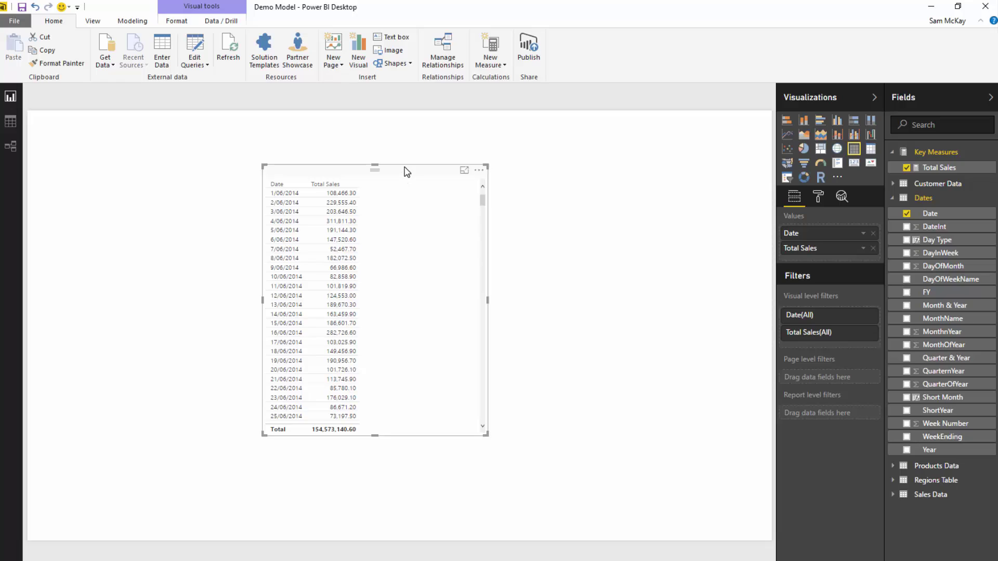
drag(407, 172, 413, 189)
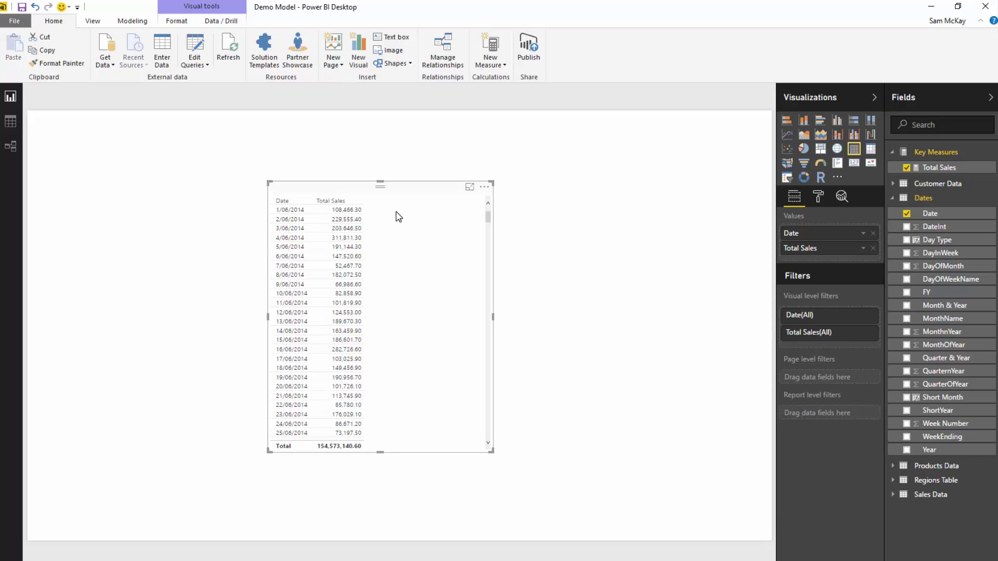
drag(435, 193, 414, 203)
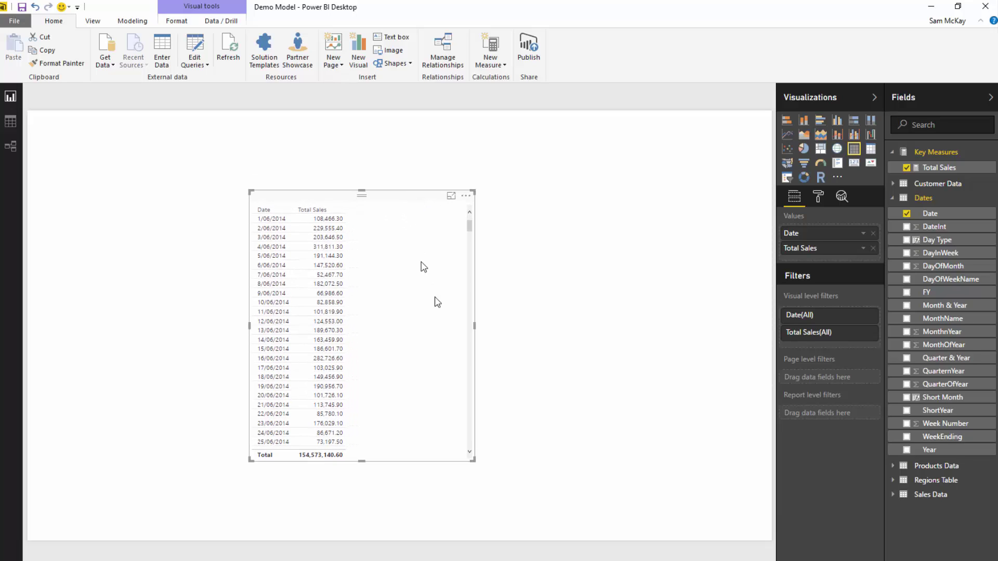
drag(427, 338, 438, 342)
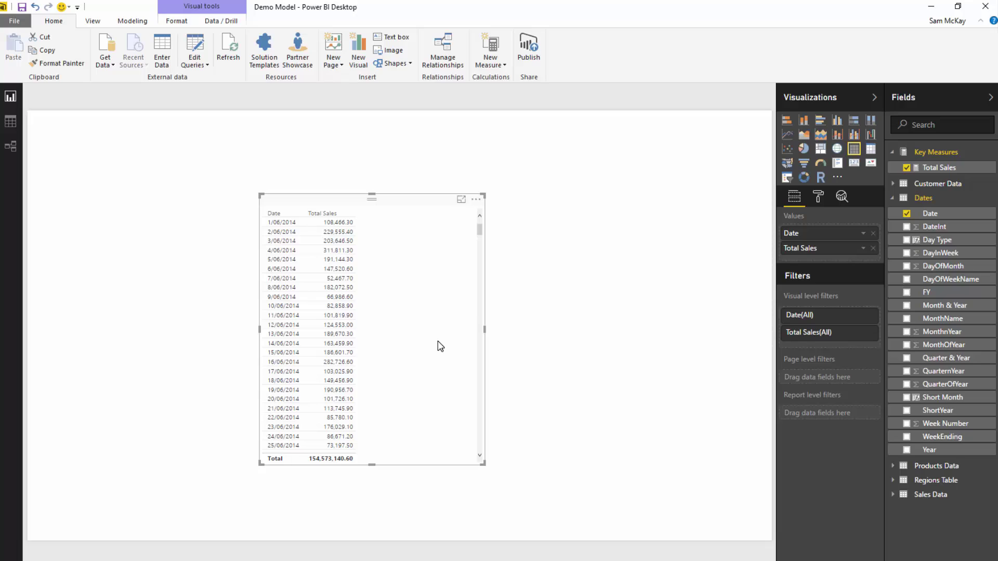
Step: Start a new Enter Data table and rename its first column to Percent Change
click(188, 208)
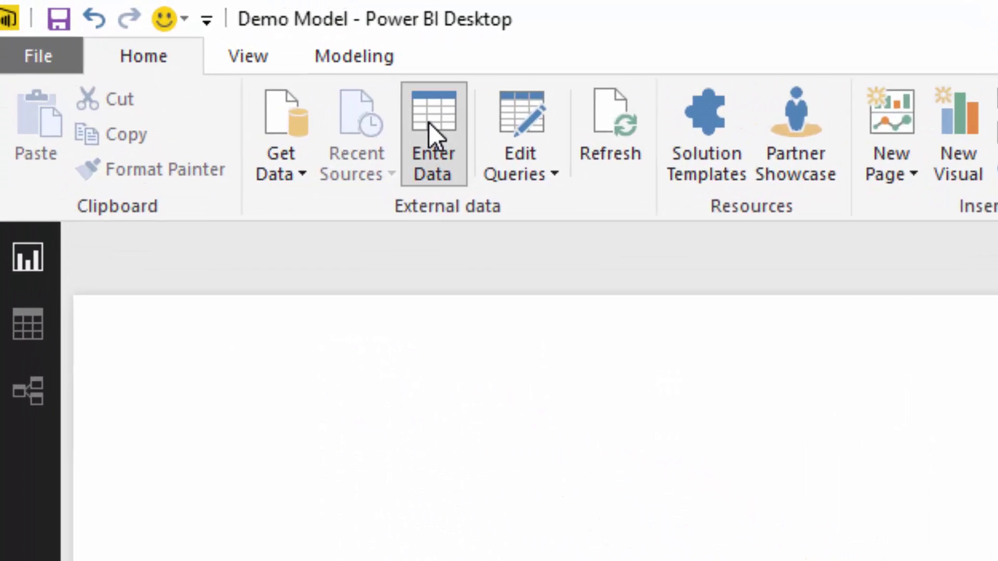
click(161, 46)
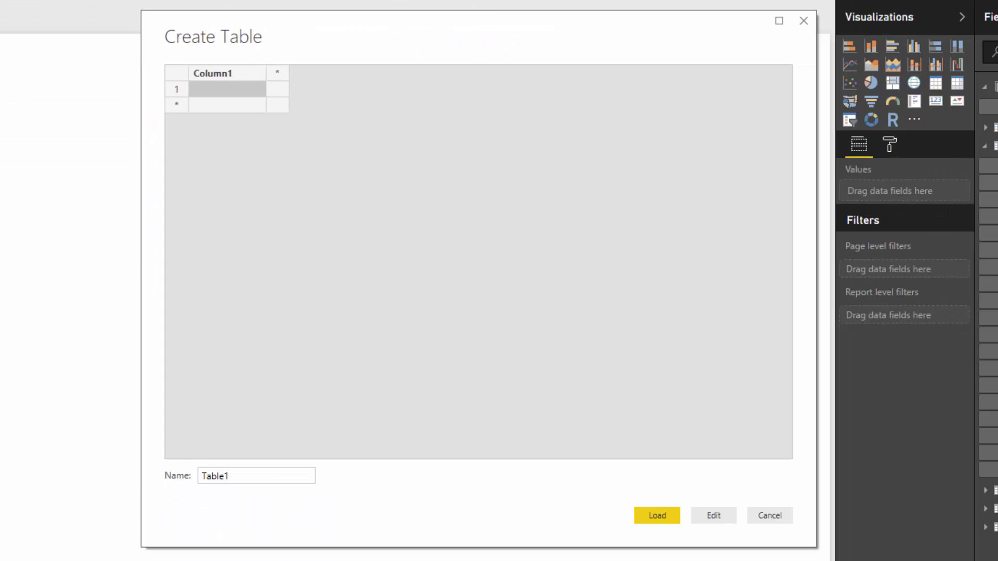
drag(452, 32, 398, 32)
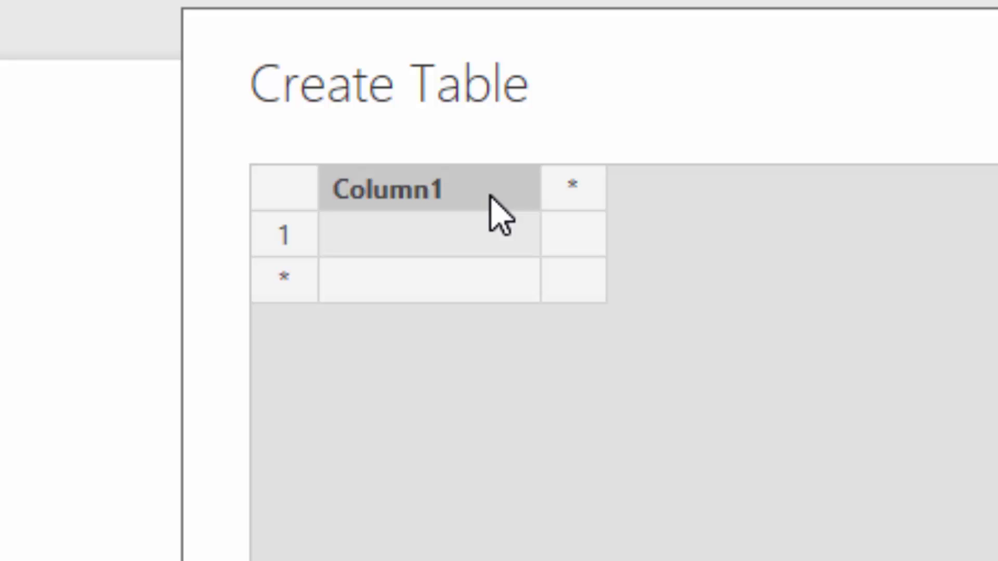
double_click(491, 197)
text(Percent )
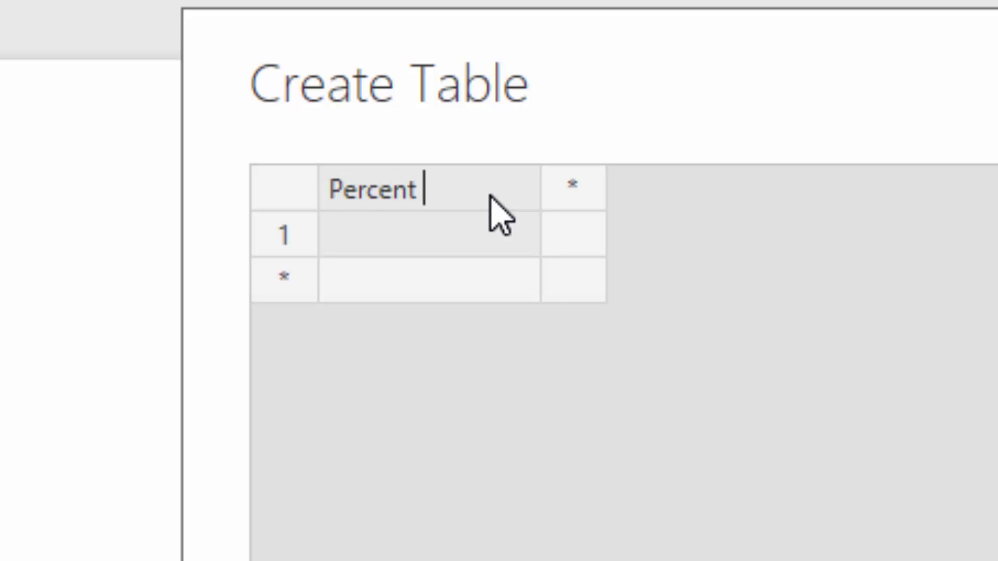
text(Change)
click(359, 233)
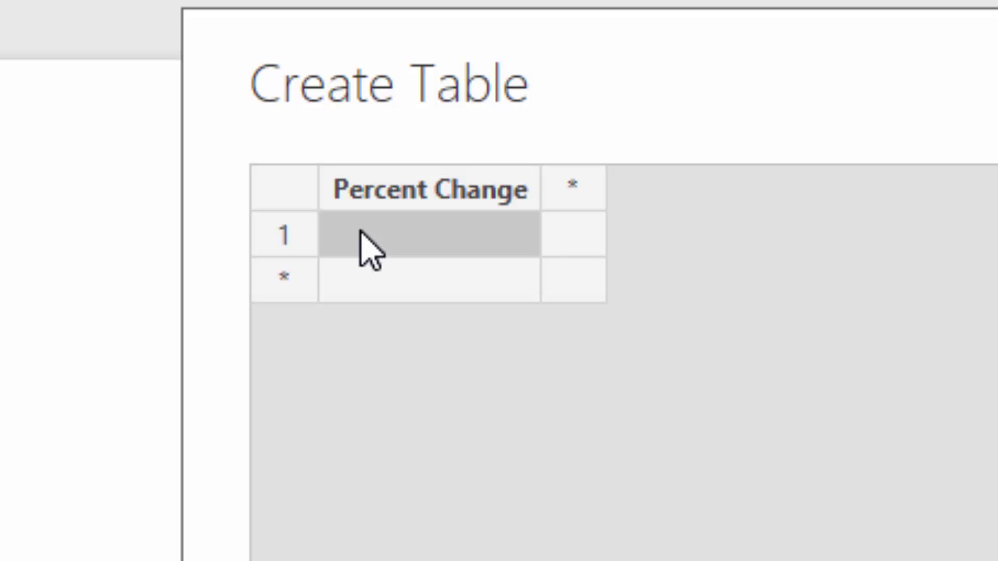
Step: Enter rows 0.15, 0.20, 0.25 and 0.3, name the table Percentage Change, and load it
text(0.15)
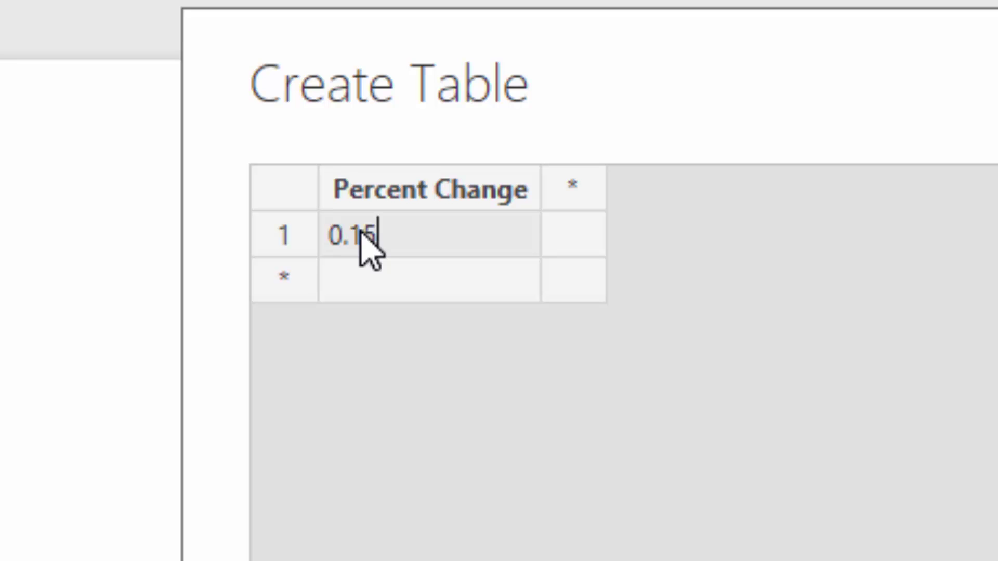
click(374, 274)
text(0.20)
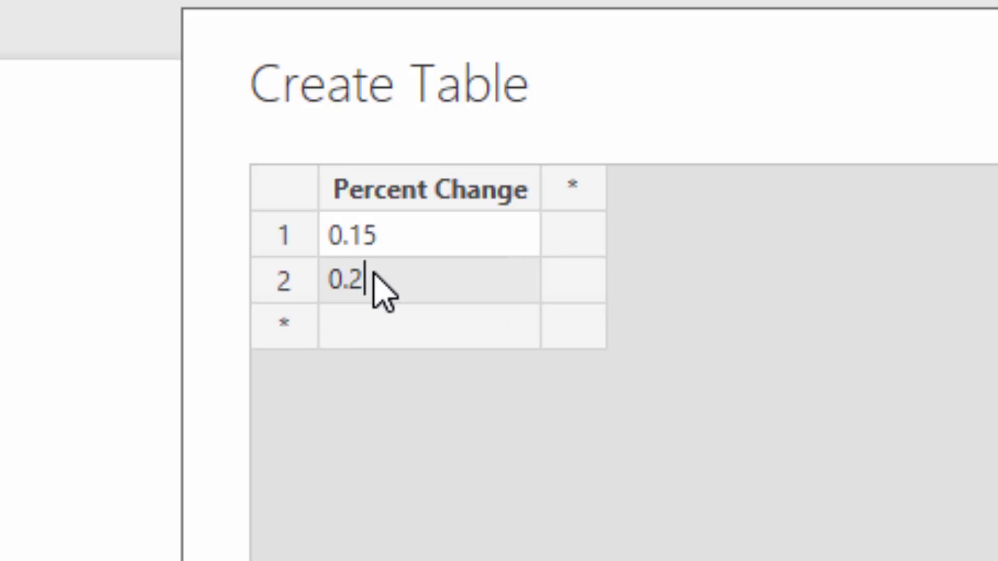
click(399, 338)
text(0.25)
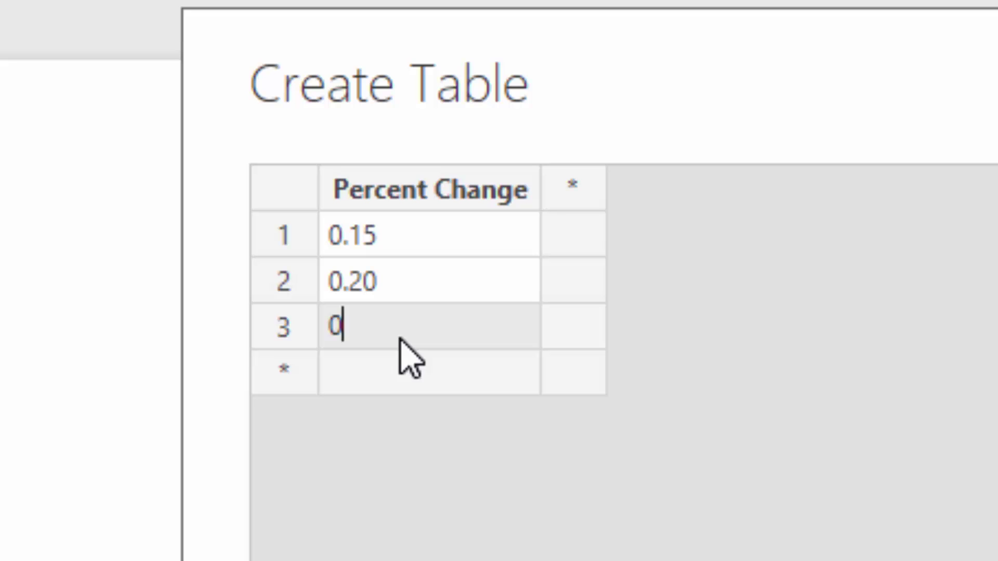
click(415, 382)
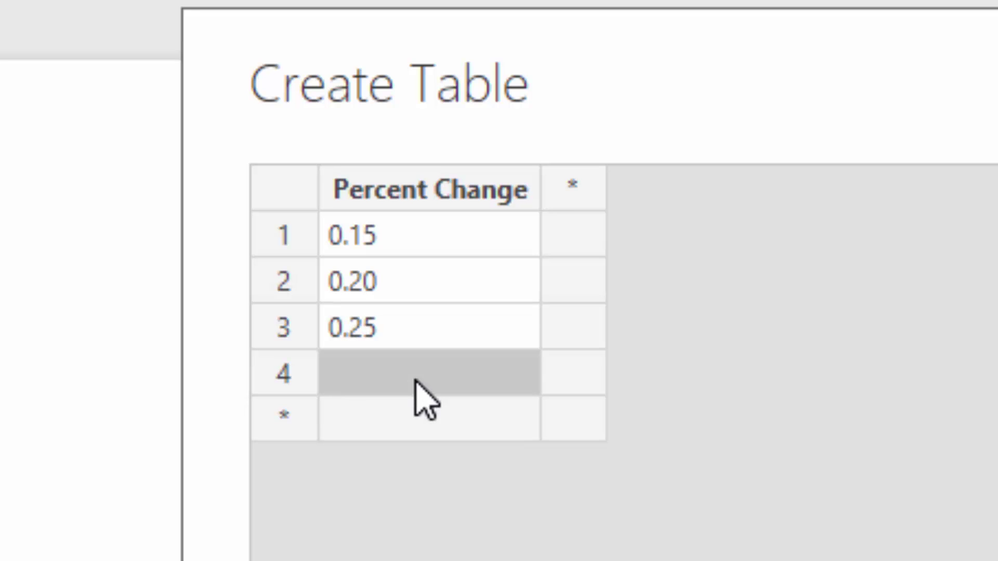
text(0.3)
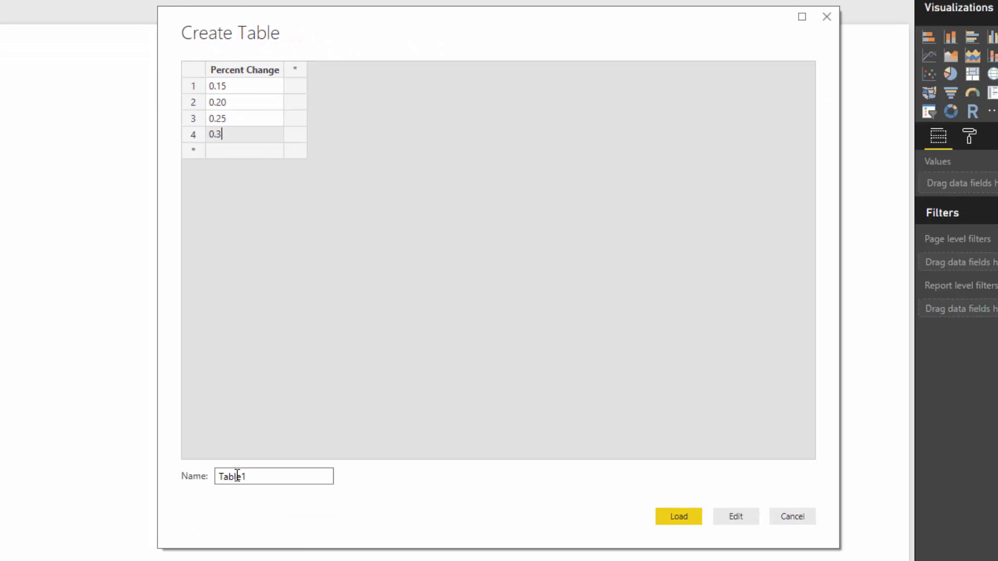
drag(274, 477, 189, 475)
text(Percentage Change)
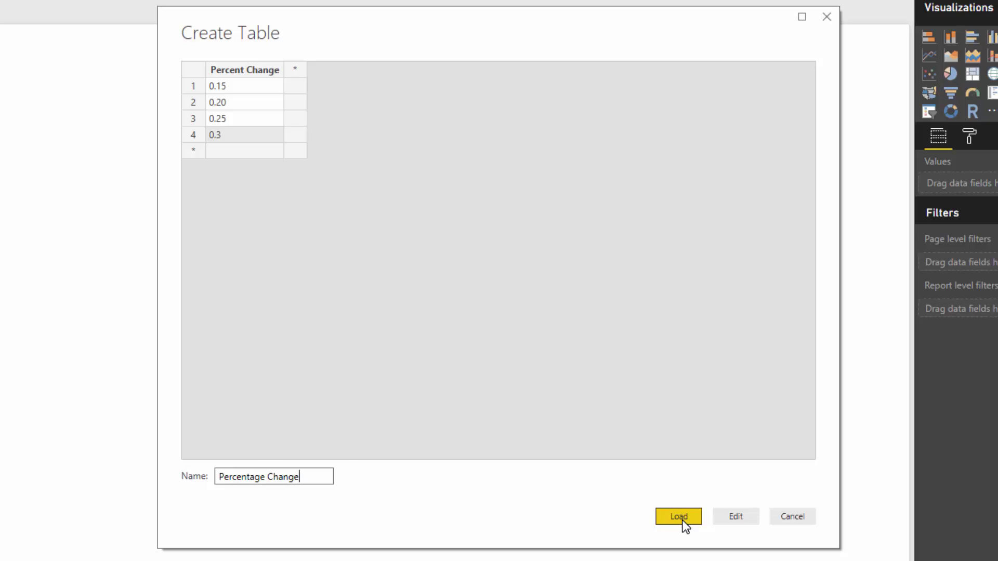
click(682, 521)
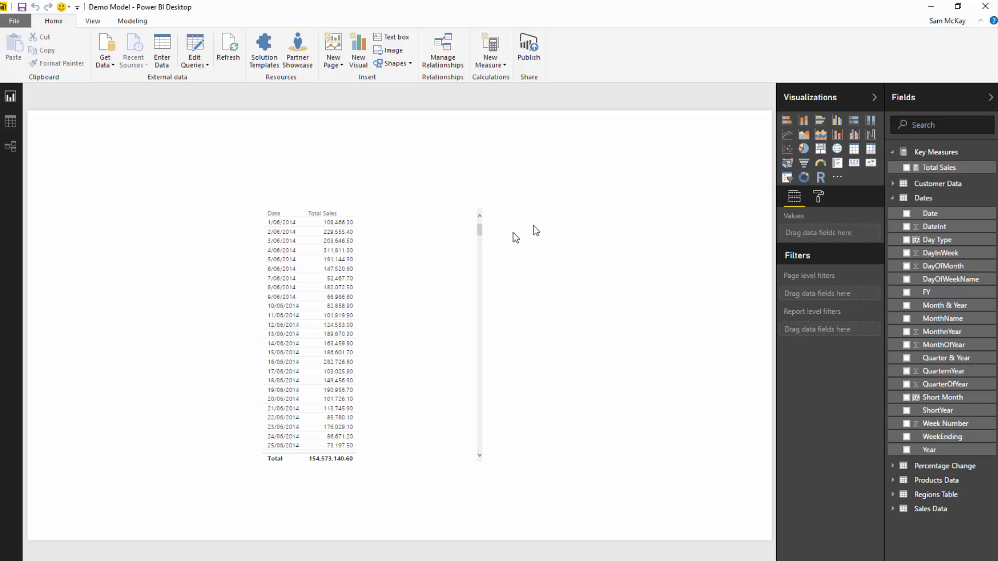
Step: In the Relationships view, drag the unlinked Percentage Change table to the diagram centre
click(15, 145)
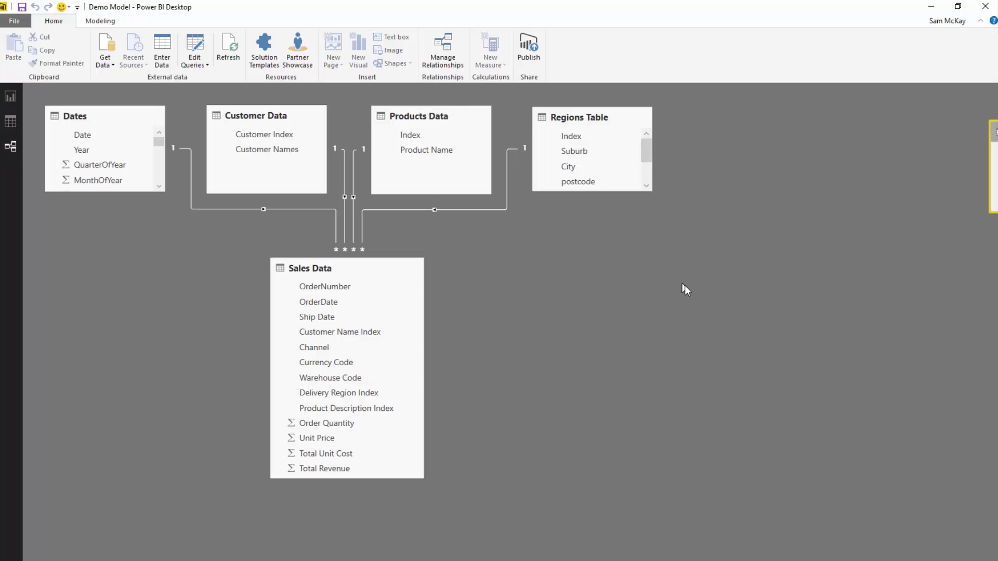
drag(985, 230, 500, 234)
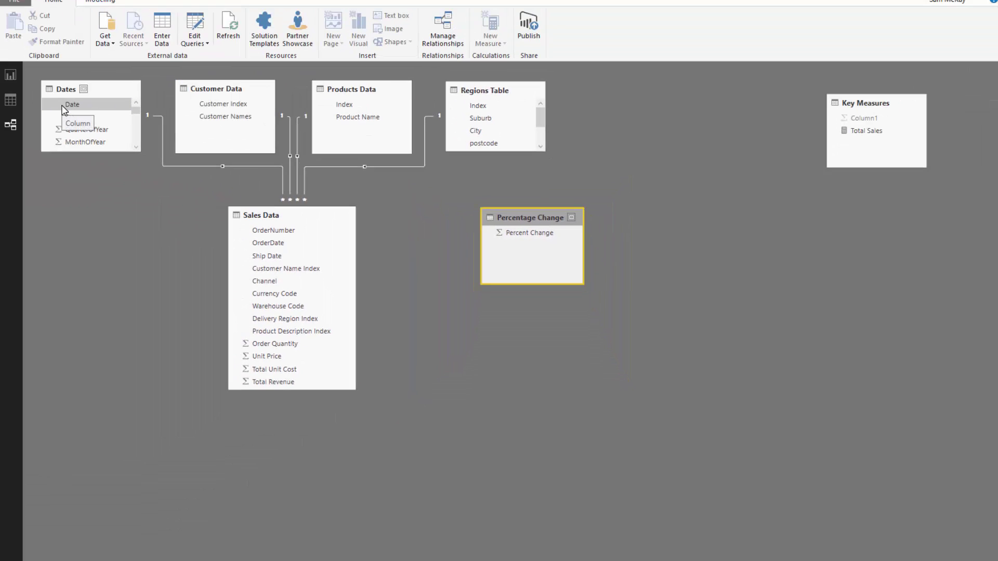
Step: Add a compact Percent Change slicer (0.15 to 0.30) to the right of the Date and Total Sales table
click(9, 76)
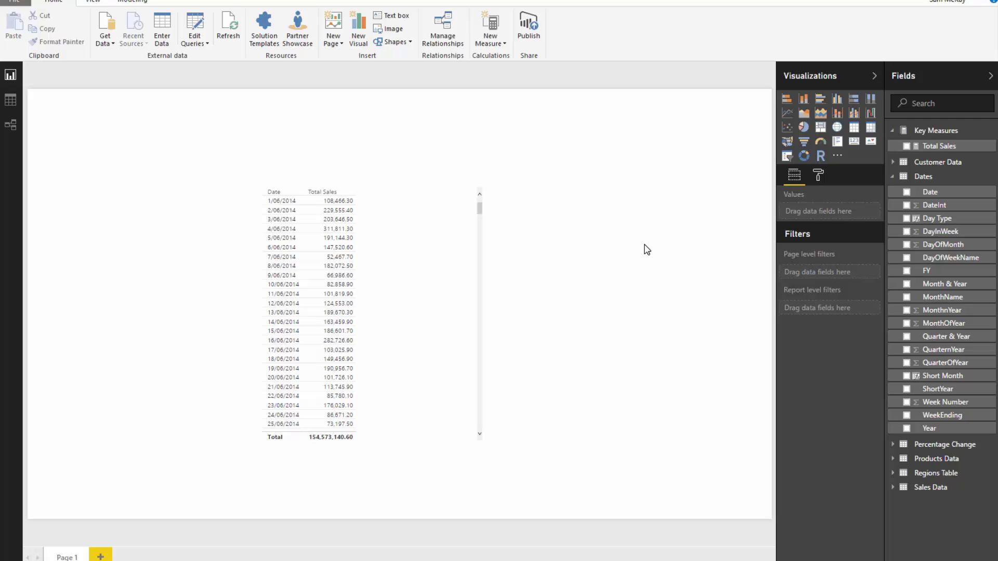
click(452, 261)
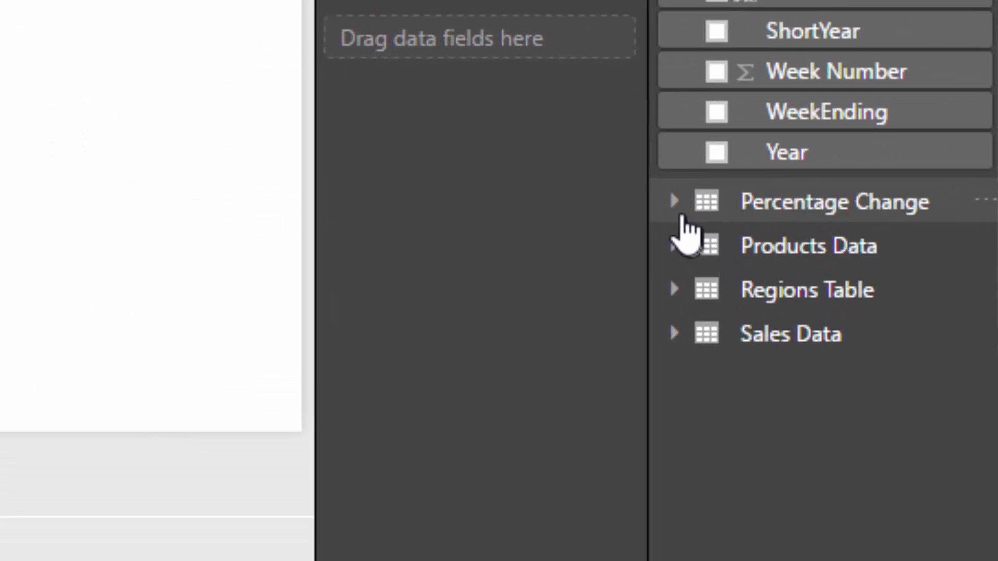
click(892, 445)
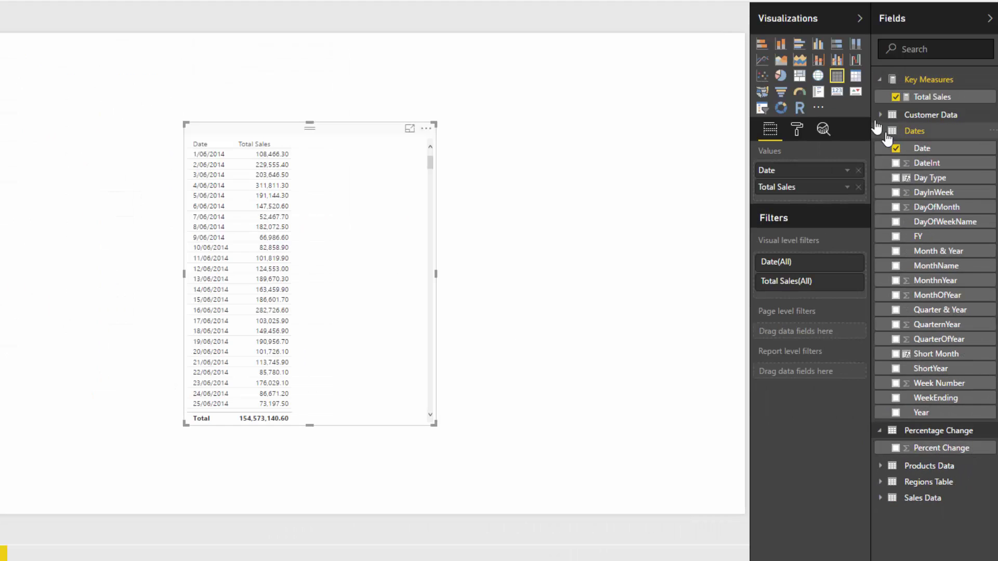
click(883, 131)
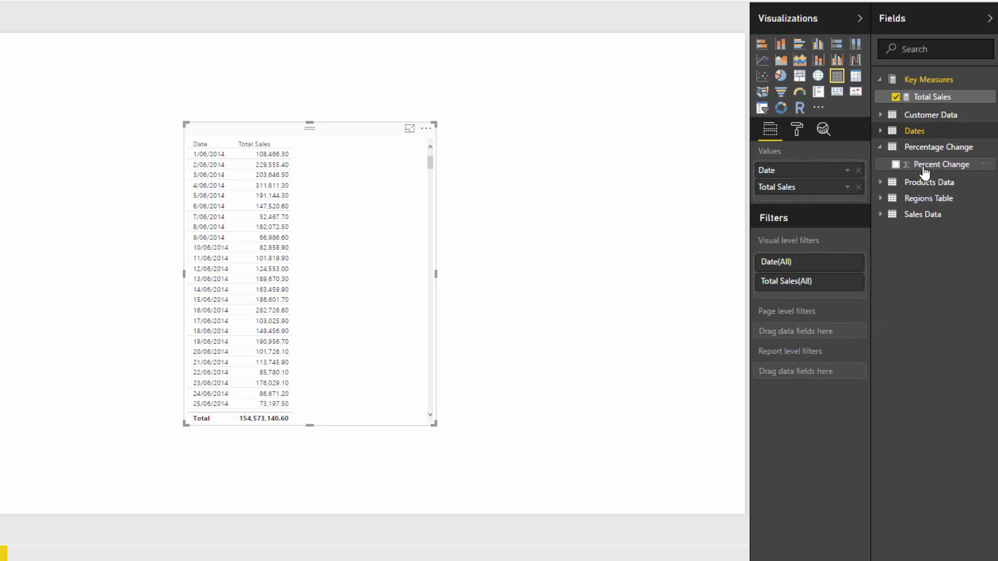
drag(884, 165, 612, 196)
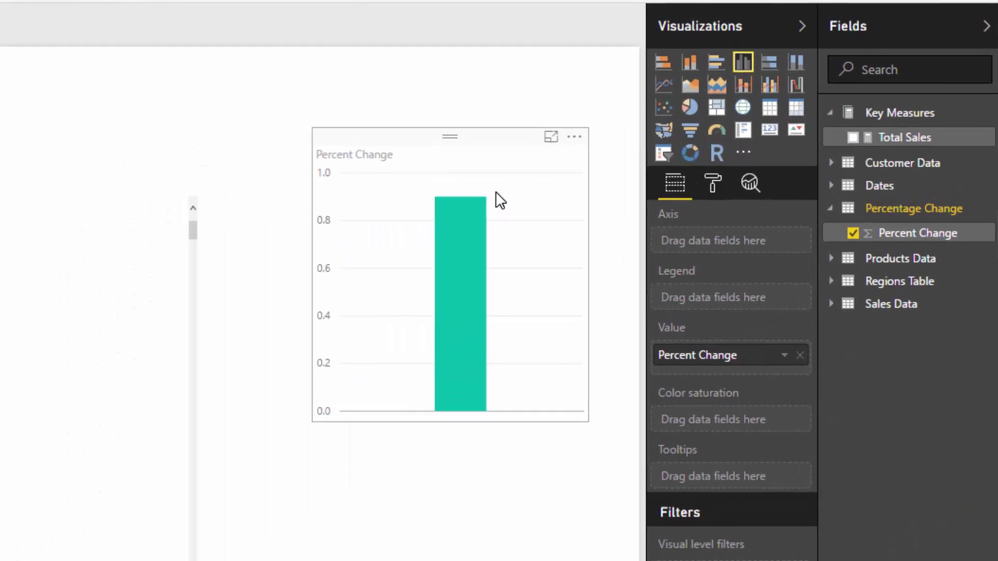
click(585, 190)
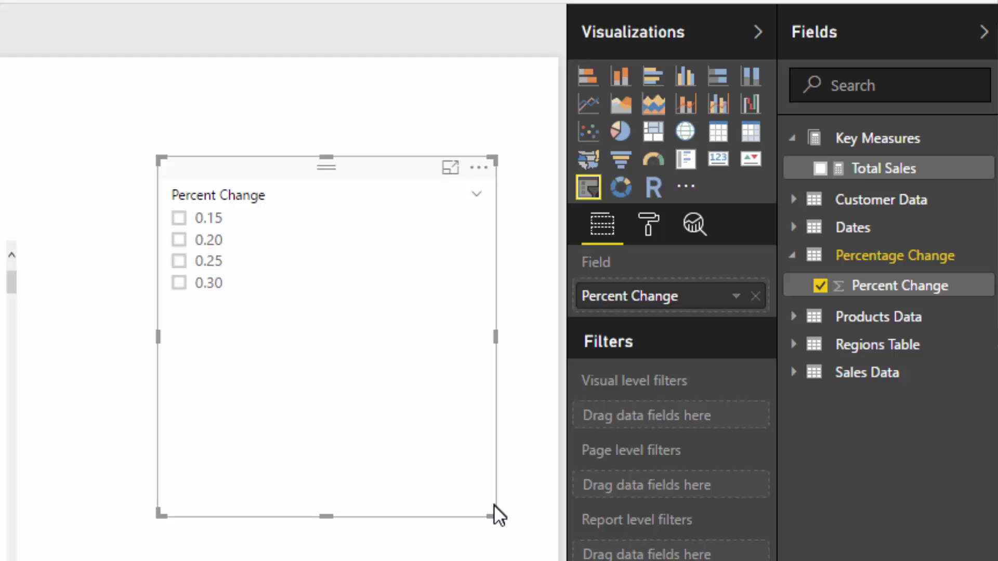
drag(493, 512, 334, 320)
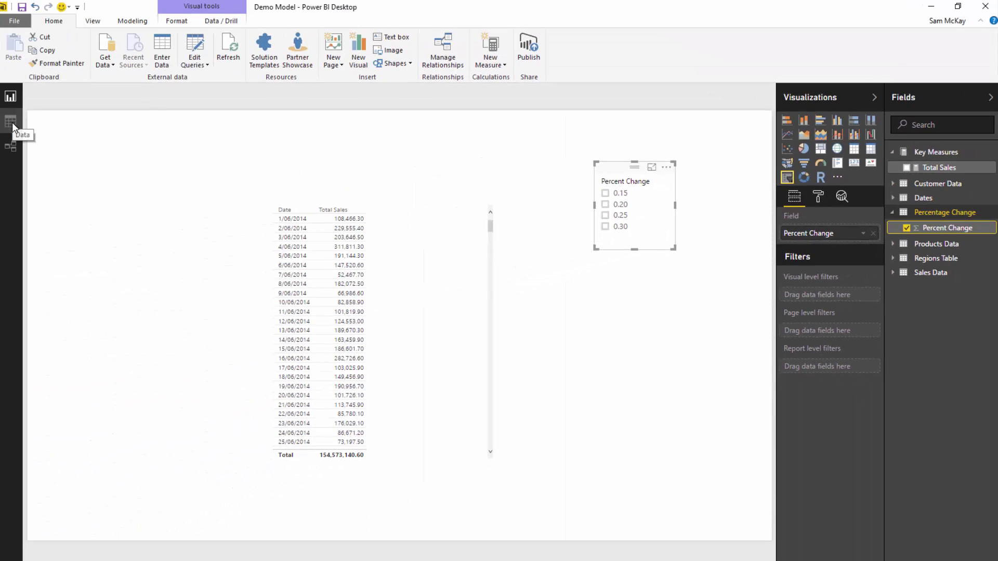
Step: Format the Percentage Change table's Percent Change column as Percentage with 0 decimal places
click(11, 121)
click(935, 226)
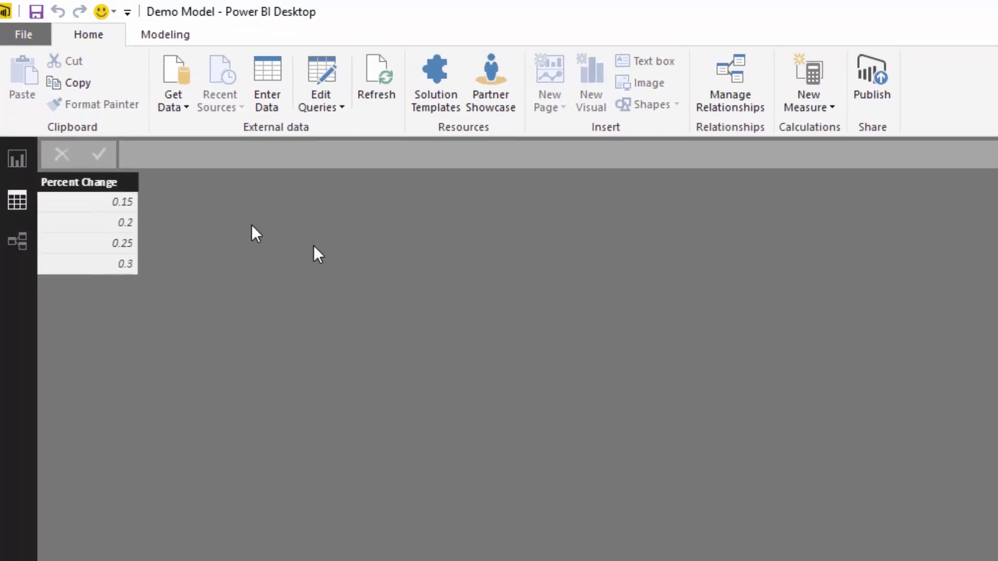
click(111, 183)
click(193, 35)
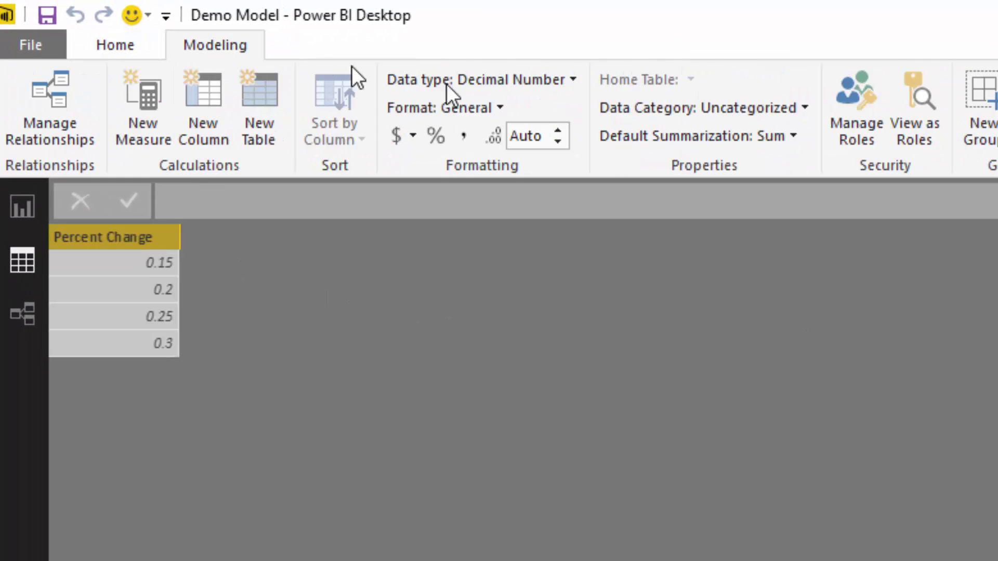
click(437, 135)
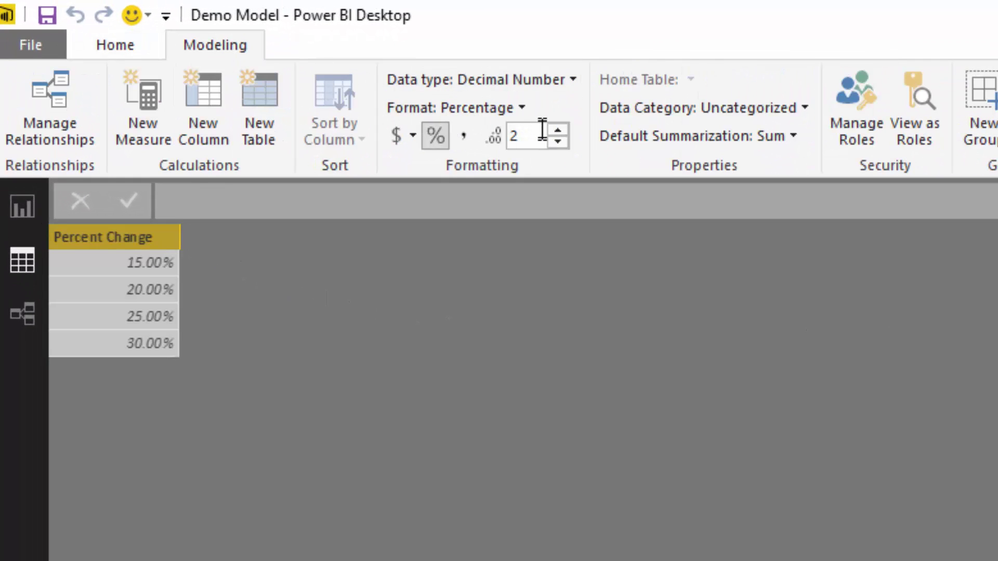
click(525, 130)
text(0)
key(Return)
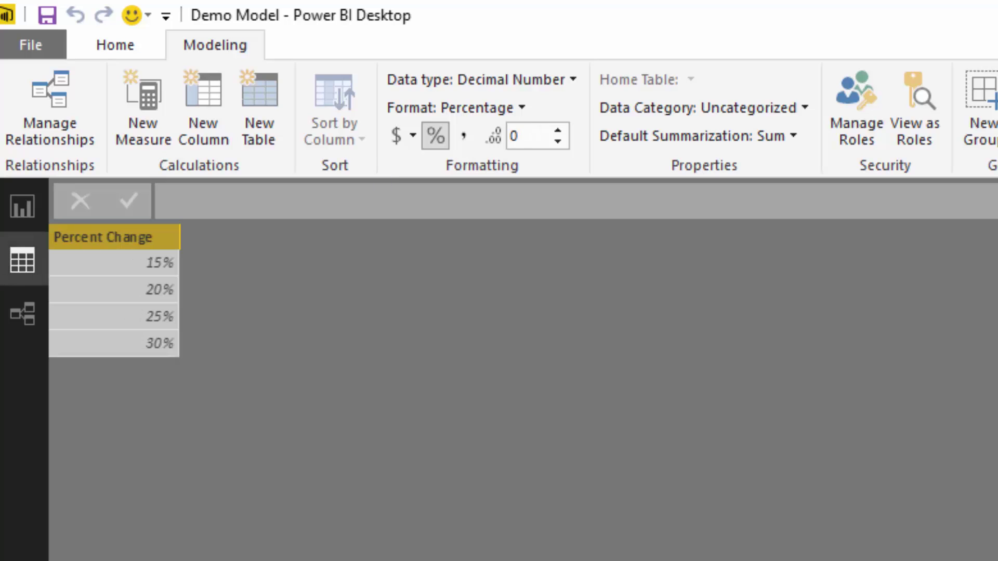
Step: Shorten the slicer slightly and test picking 20%, 25% and 30%, ending with nothing selected
click(29, 218)
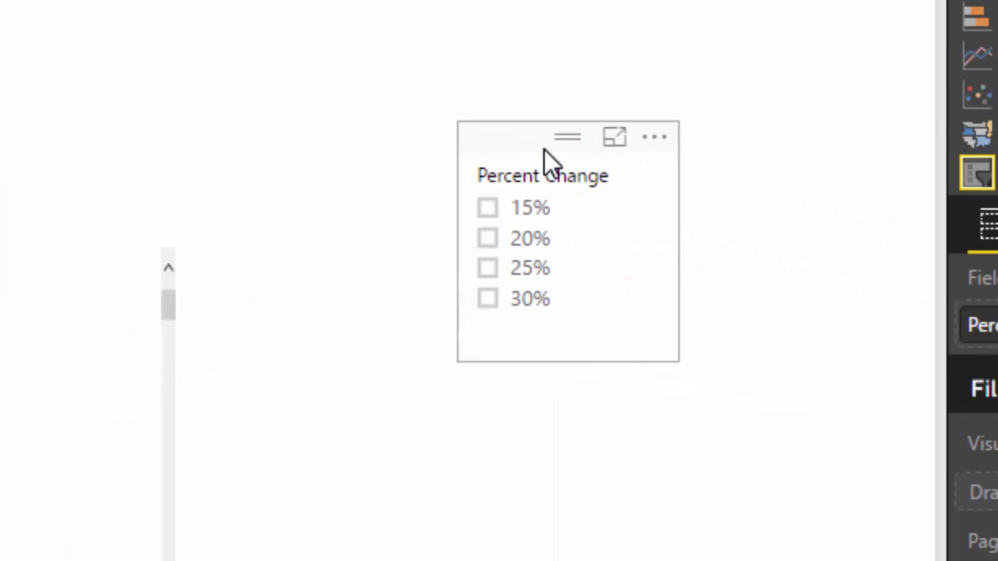
drag(674, 359, 674, 344)
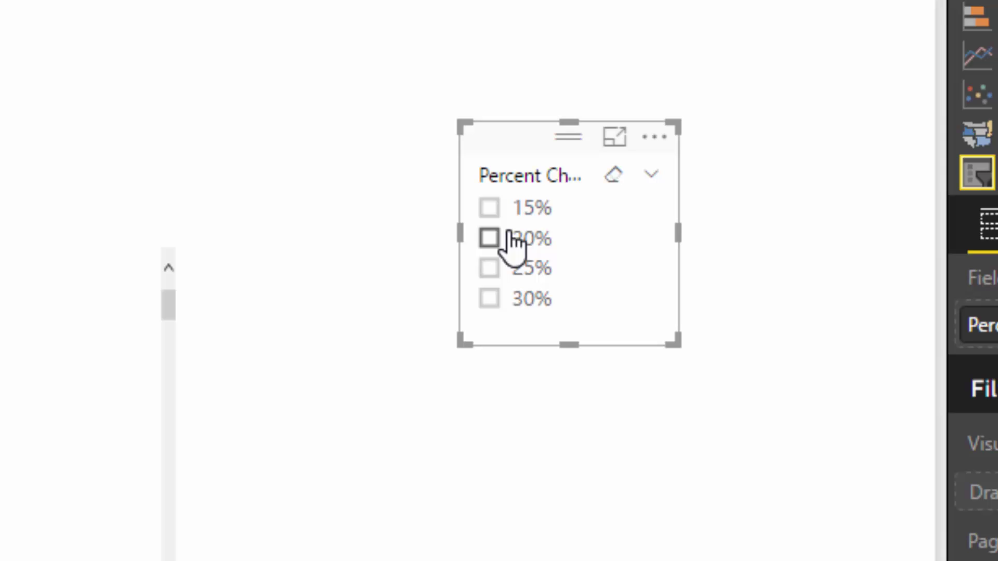
click(489, 238)
click(489, 268)
click(490, 299)
click(489, 268)
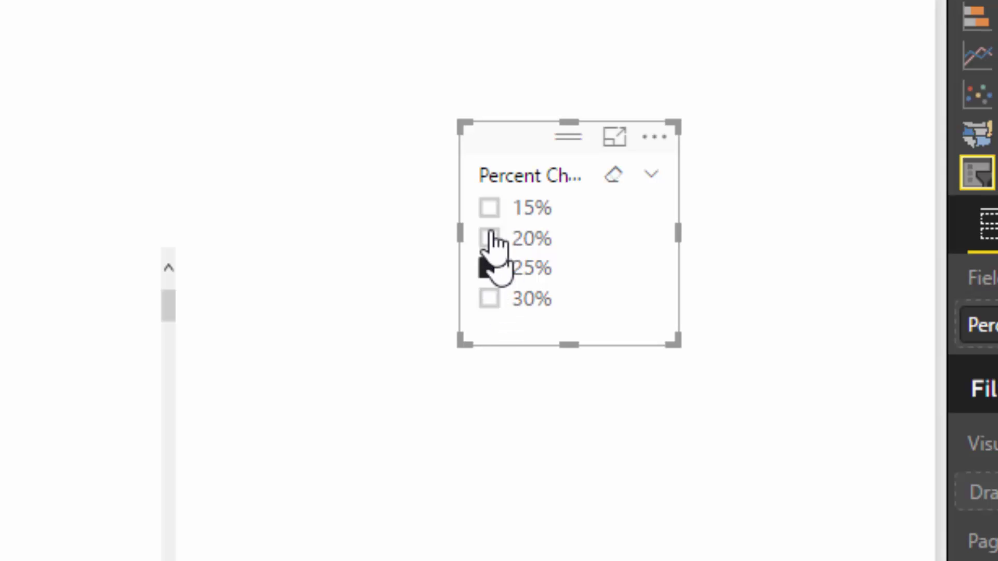
click(489, 268)
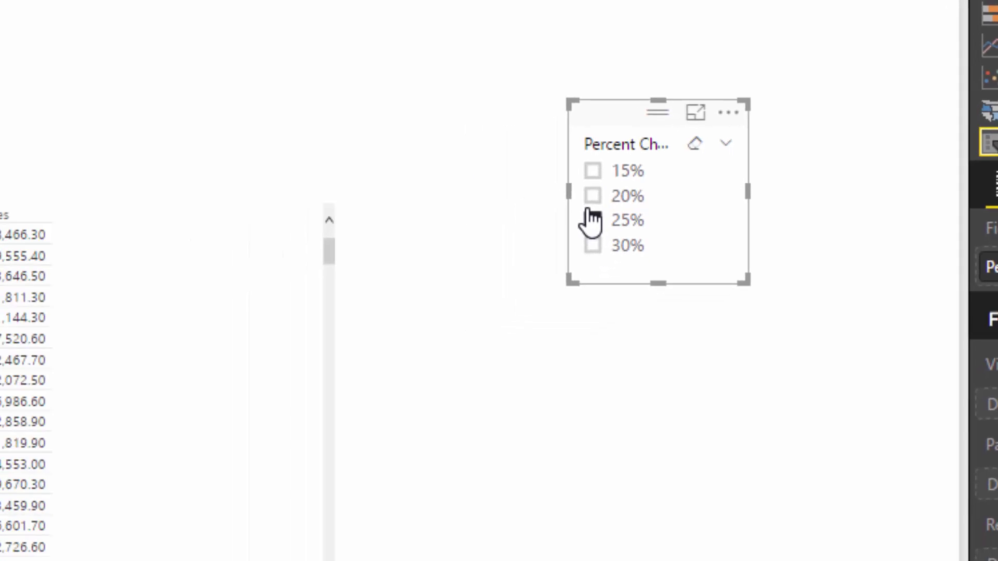
click(733, 155)
click(733, 155)
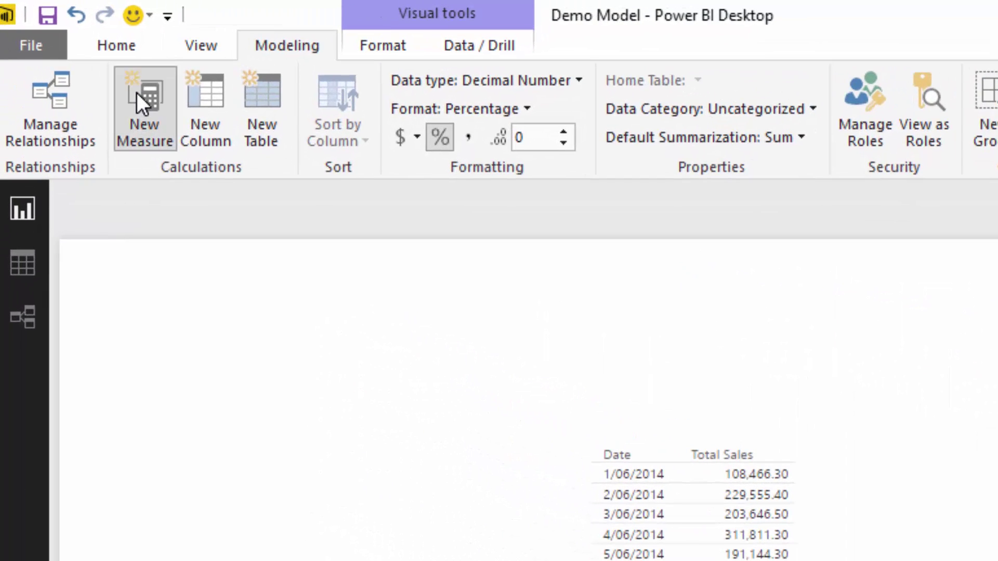
Step: Create the measure Percent Selection = VALUES('Percentage Change'[Percent Change])
click(63, 42)
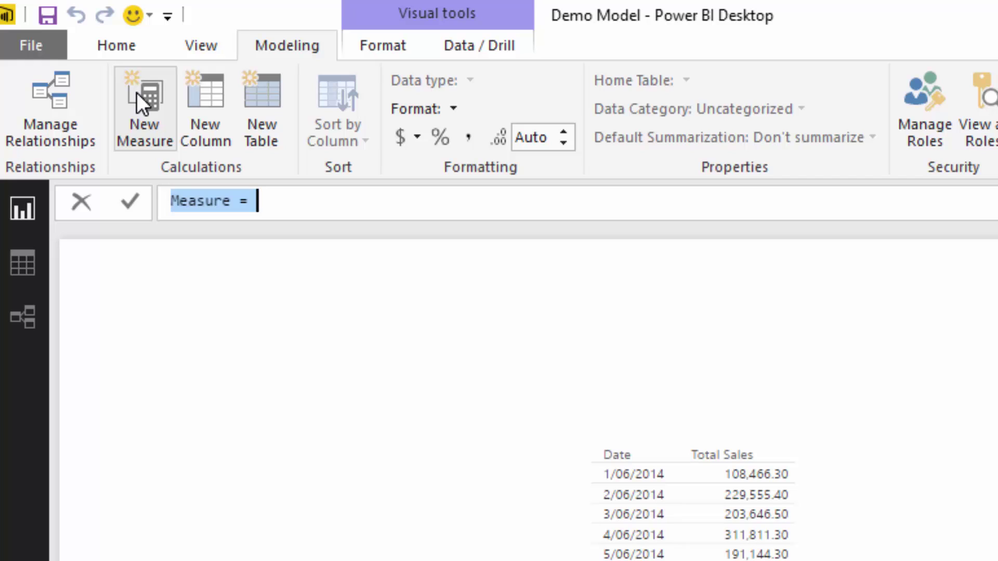
text(Percent )
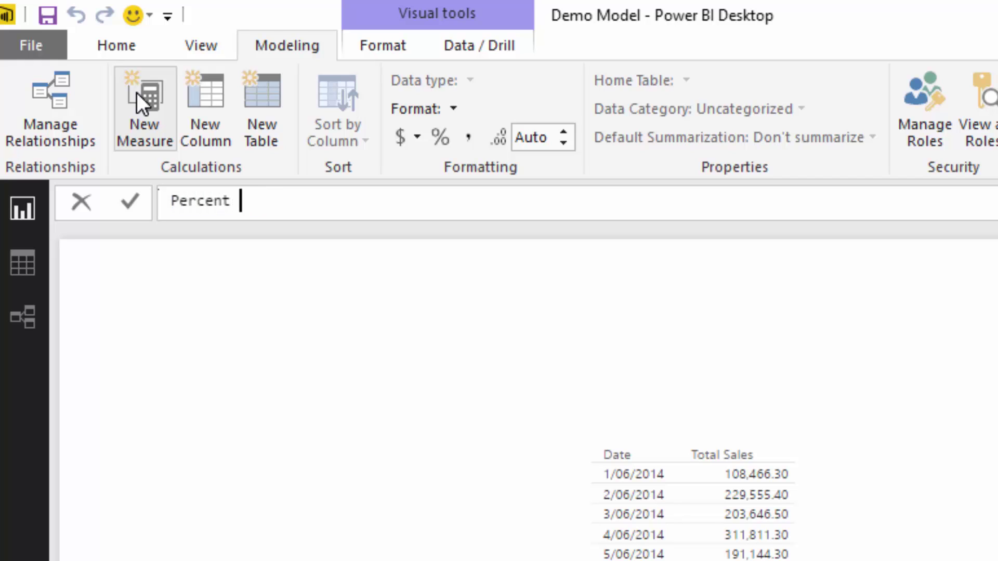
text(Selection =)
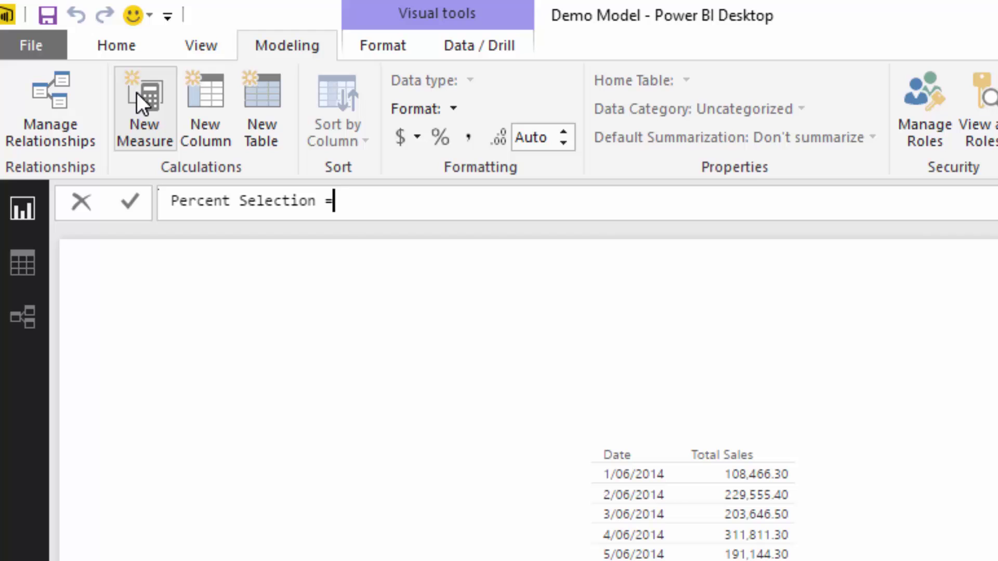
text( VALUES()
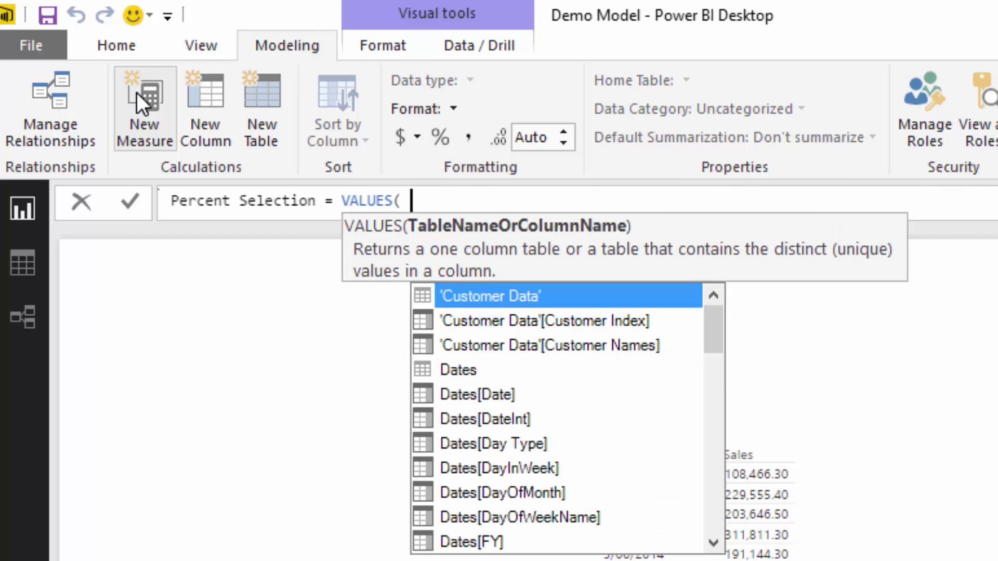
key(BackSpace)
text(Per)
key(Down)
key(Tab)
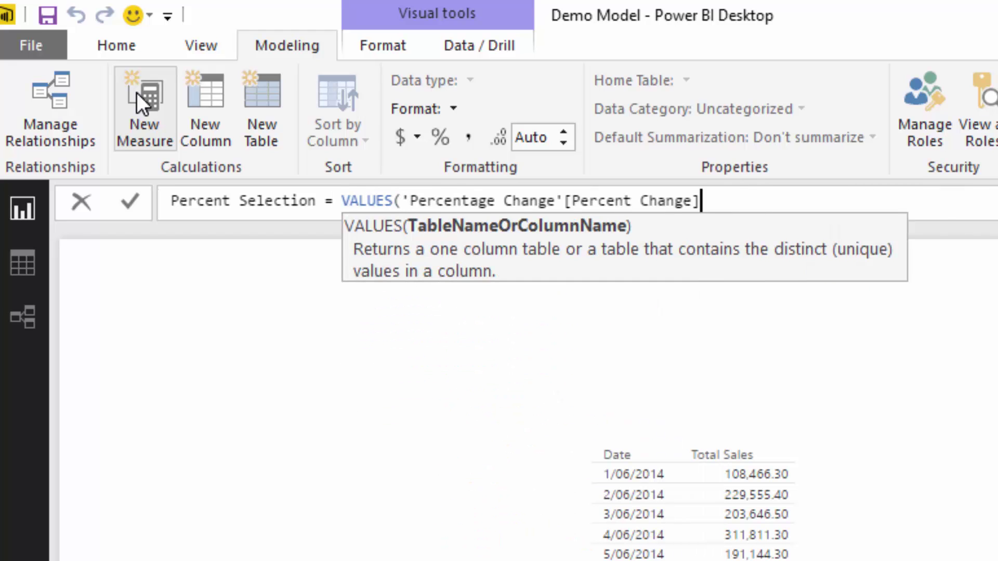
text())
key(Return)
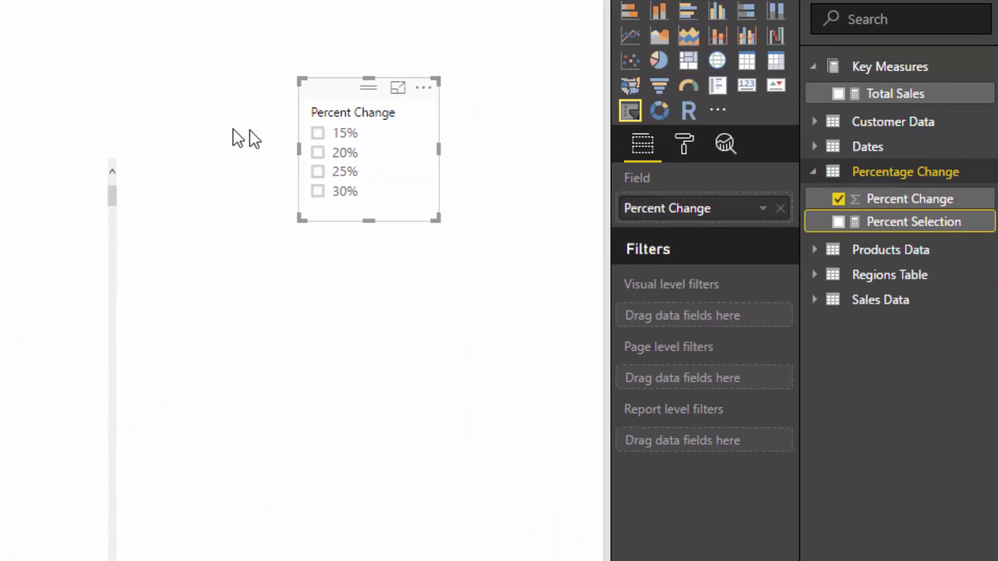
Step: Add a small Percent Selection card below the slicer, confirming it reads 0.30 with 30% picked
click(315, 153)
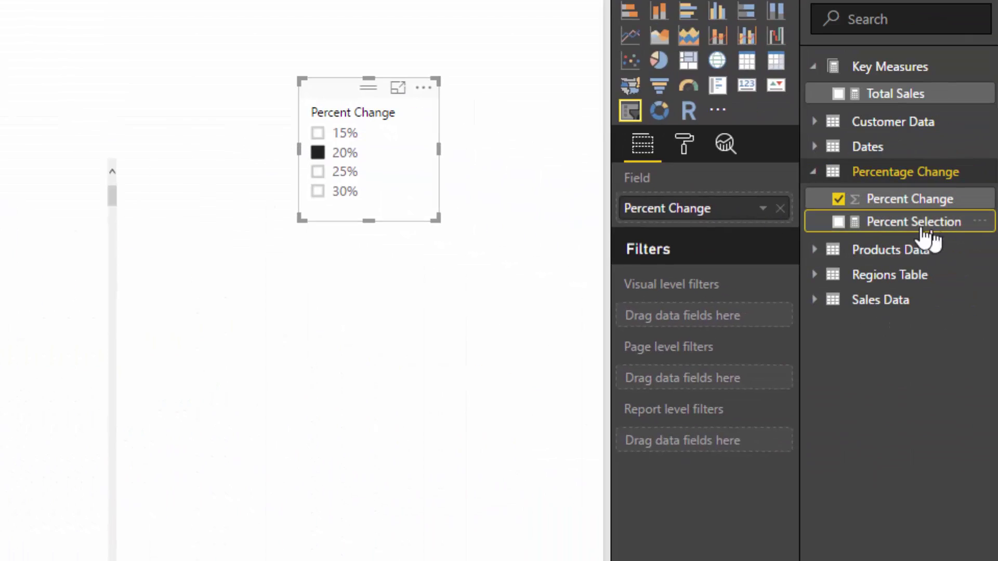
drag(921, 224, 442, 414)
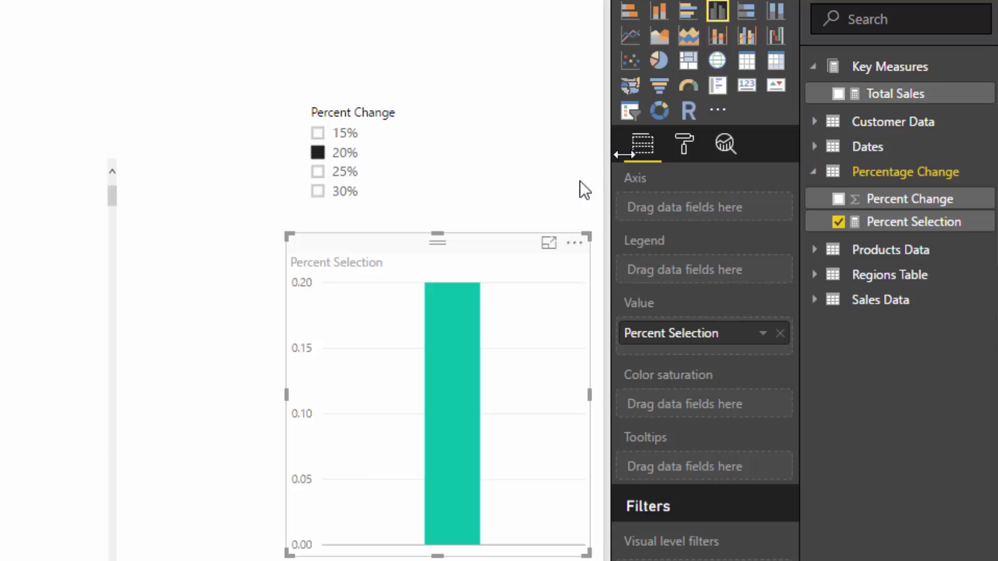
click(747, 85)
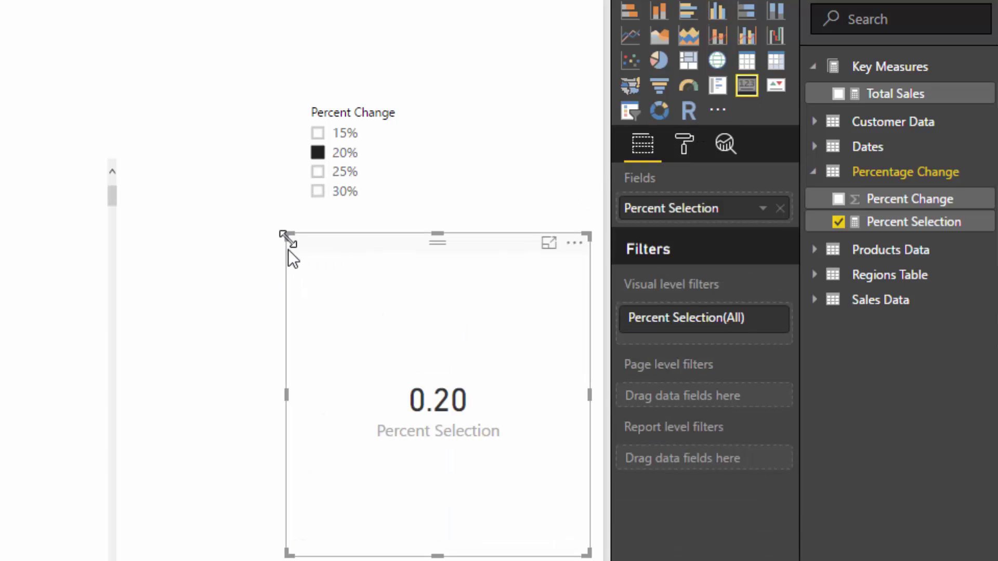
drag(288, 236, 296, 313)
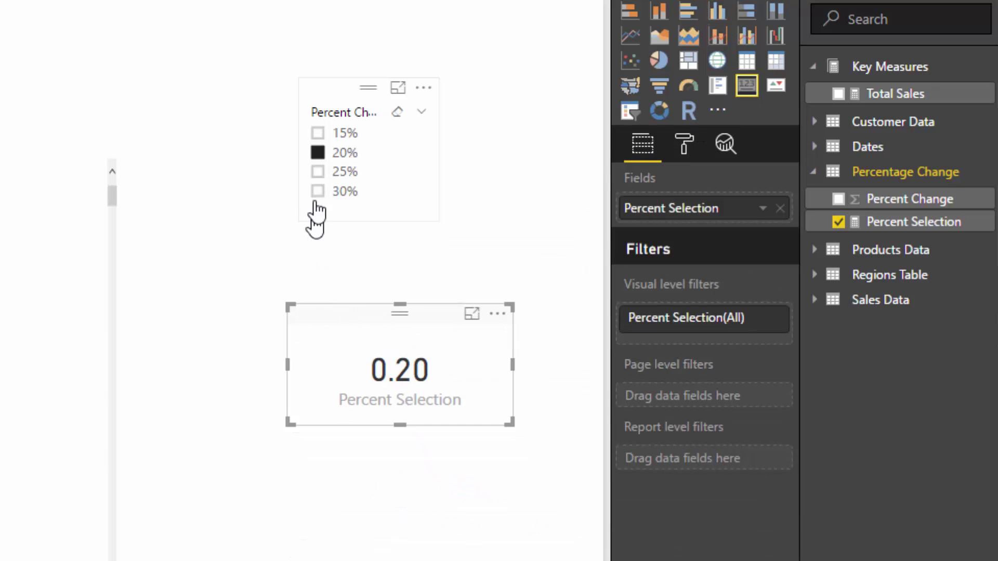
click(317, 171)
click(318, 191)
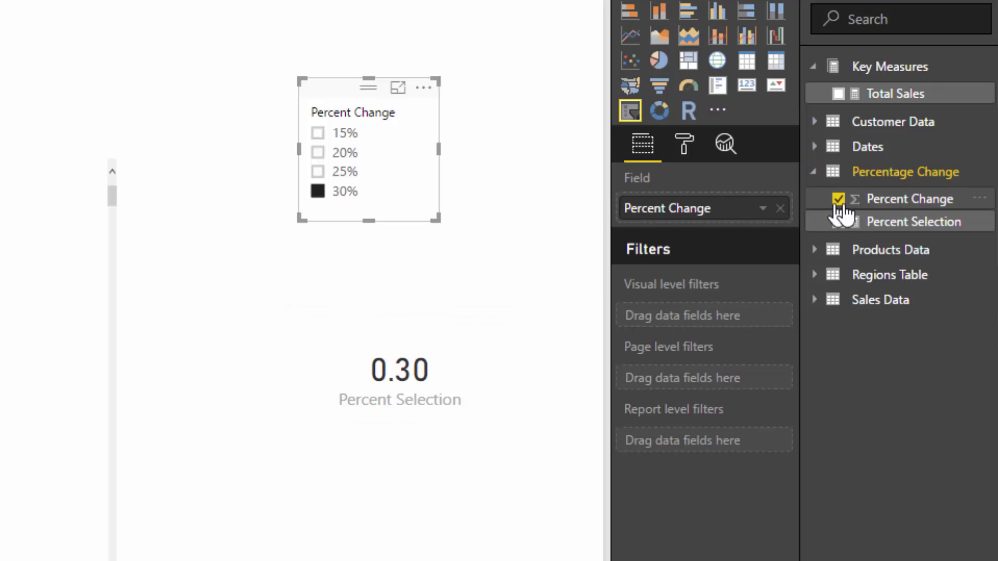
click(881, 224)
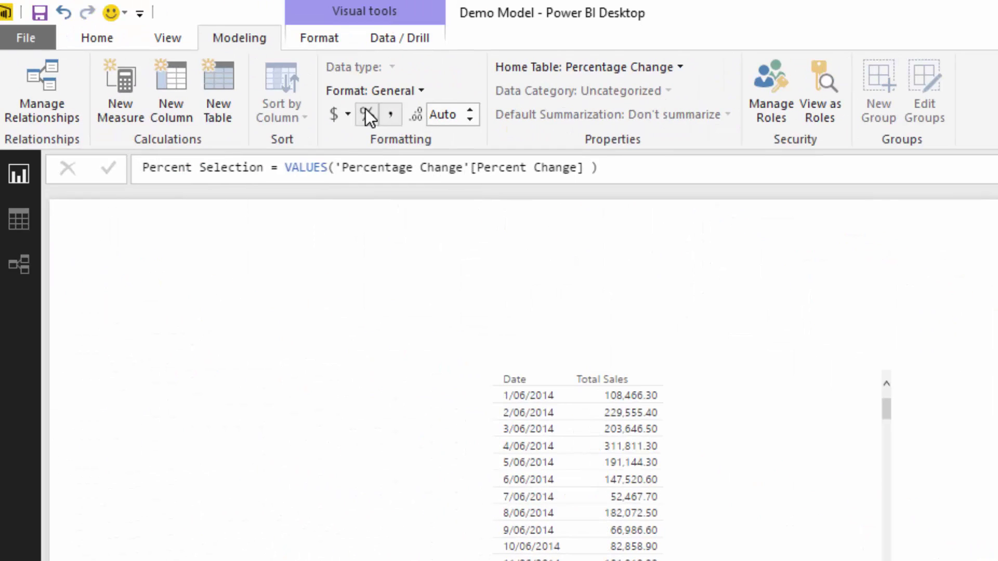
Step: Set Percent Selection to Percentage format with 0 decimals and move its card up and left
click(367, 114)
click(460, 111)
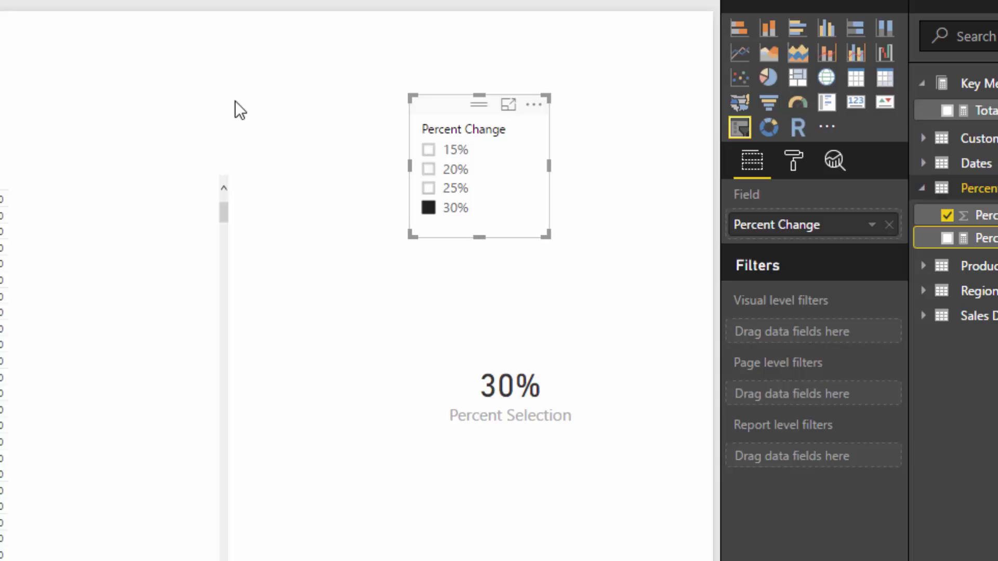
drag(481, 363, 440, 325)
Step: Test 25%, 20% and 15% against the card, nudge the slicer, then select 20% and show the measure's formula
click(430, 189)
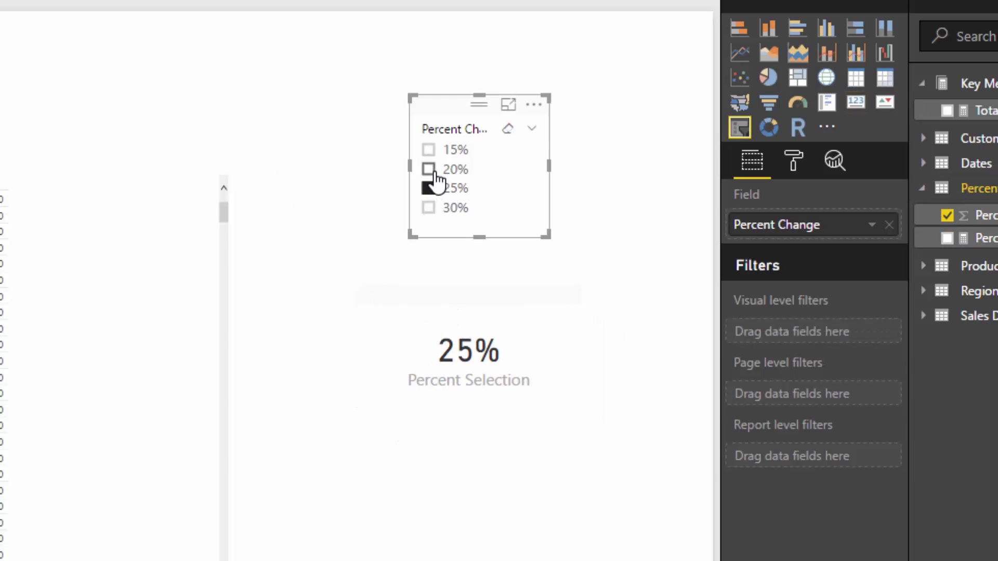
click(431, 169)
click(431, 150)
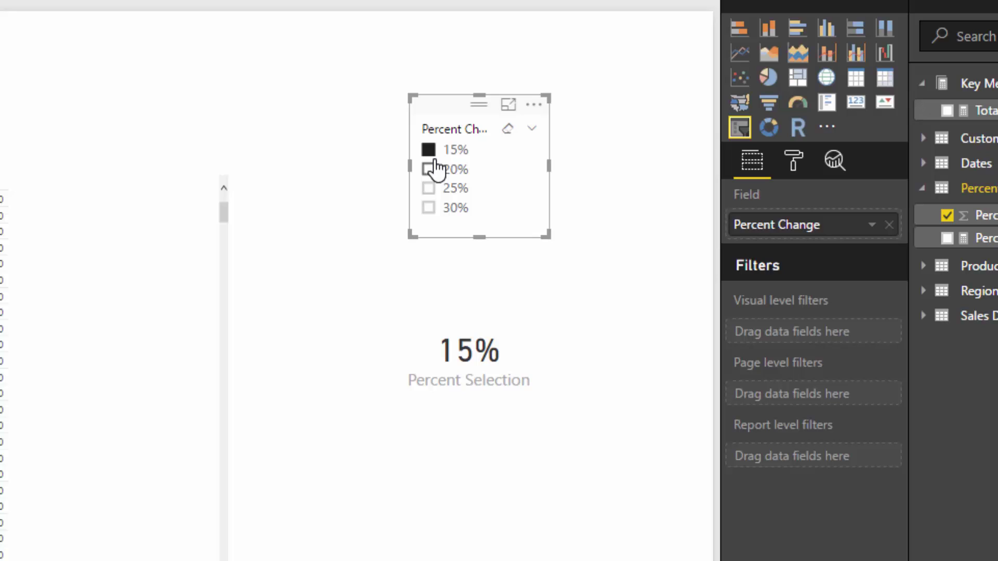
mouse_move(454, 116)
mouse_down()
mouse_move(412, 99)
mouse_move(445, 124)
mouse_up()
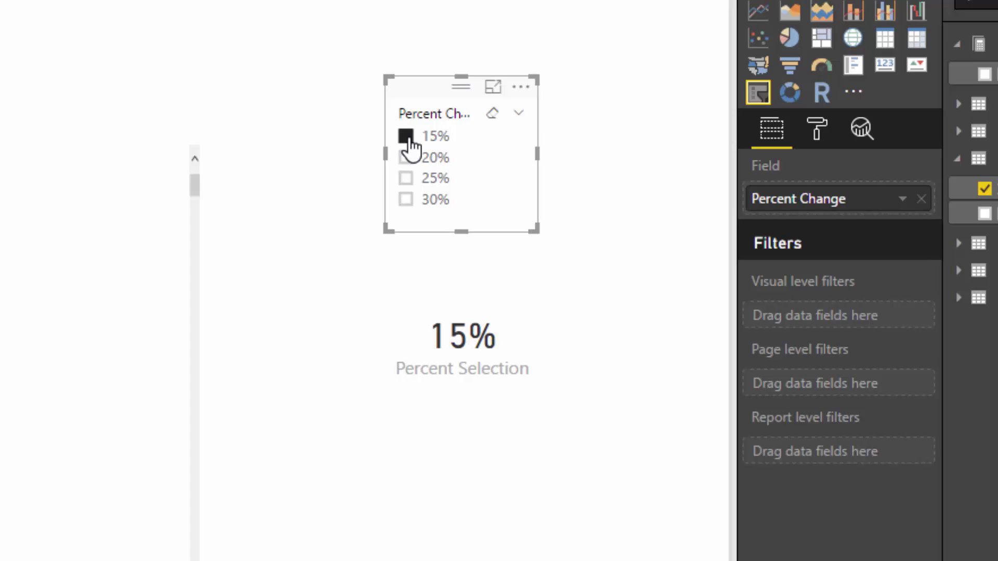
click(407, 138)
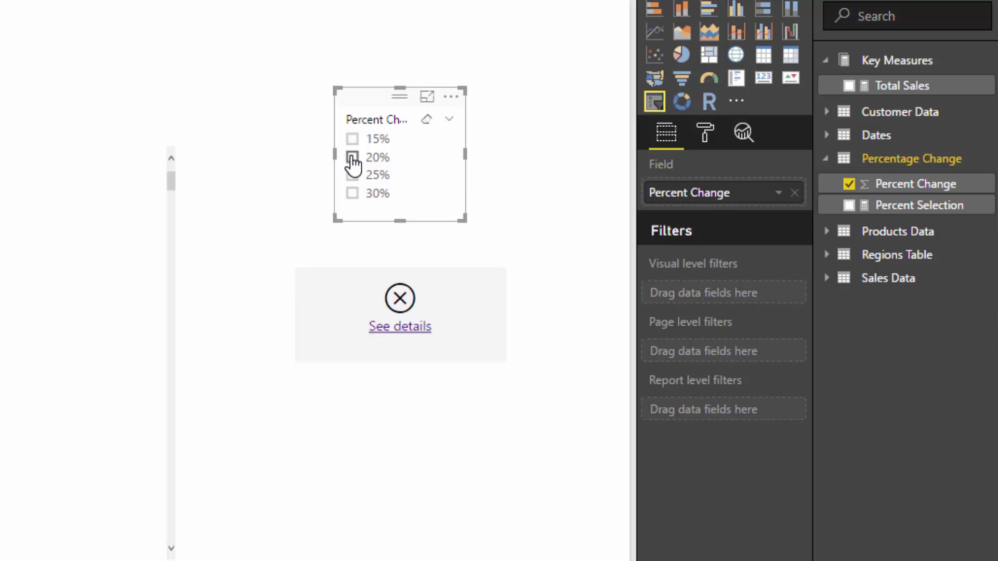
click(352, 158)
click(883, 206)
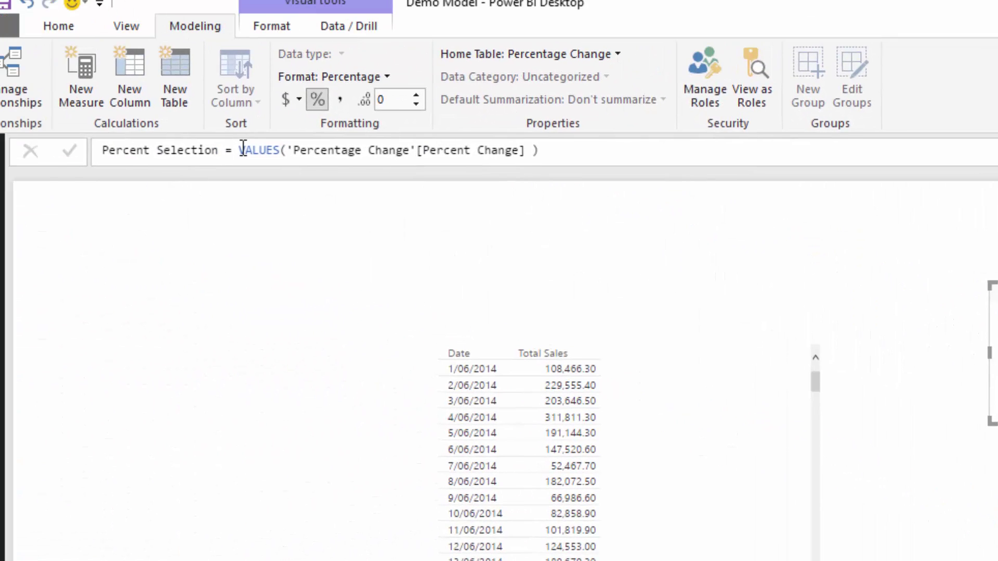
Step: Wrap the Percent Selection formula as IF(HASONEVALUE('Percentage Change'[Percent Change]), VALUES(...), 0)
click(242, 150)
text(IF( )
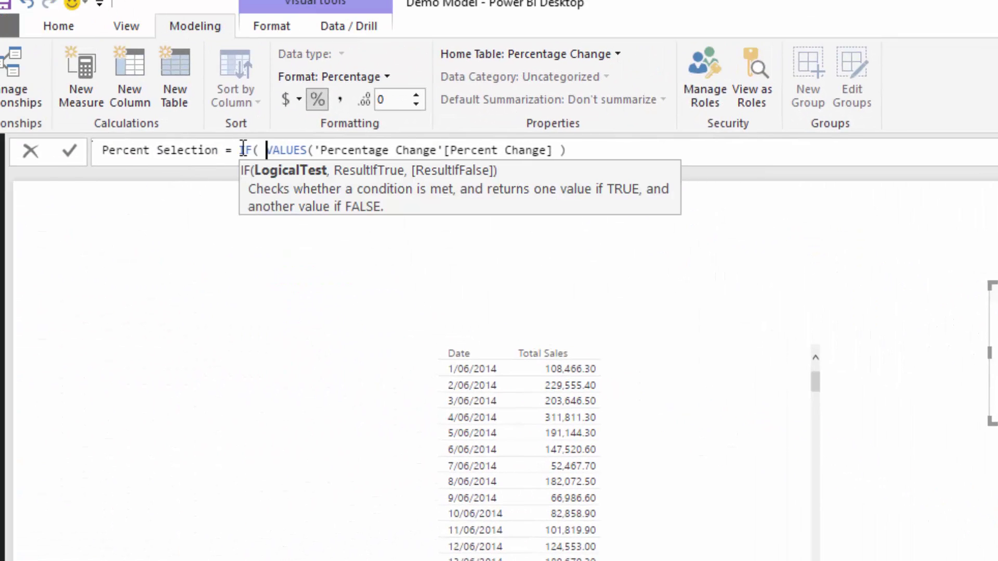
text(HASONEVALUE( )
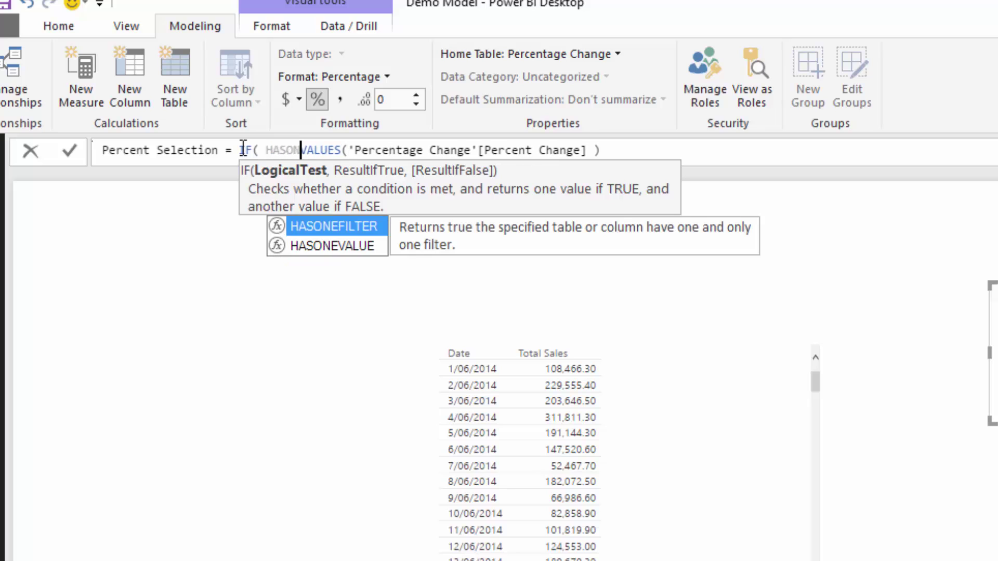
text(Per)
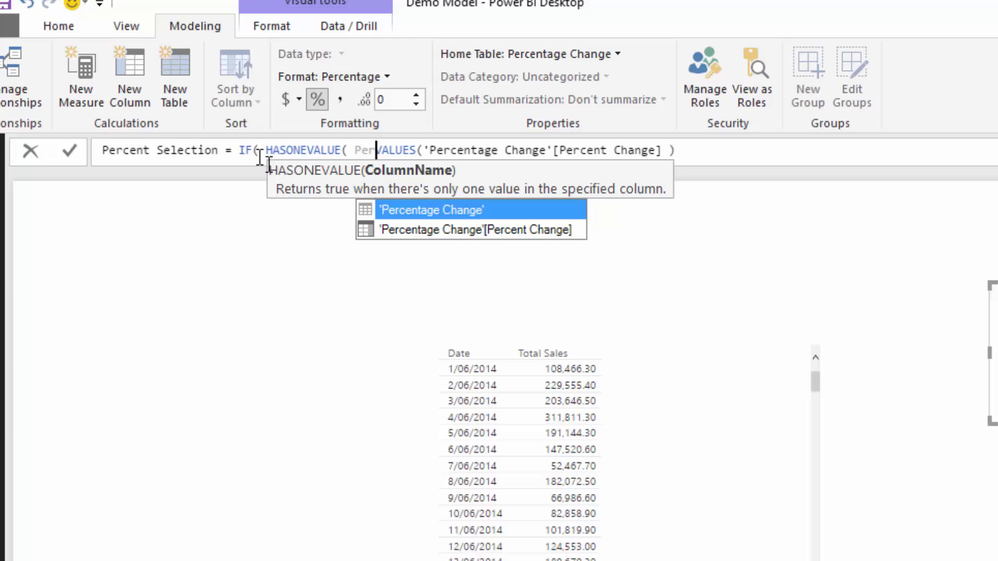
double_click(490, 230)
text())
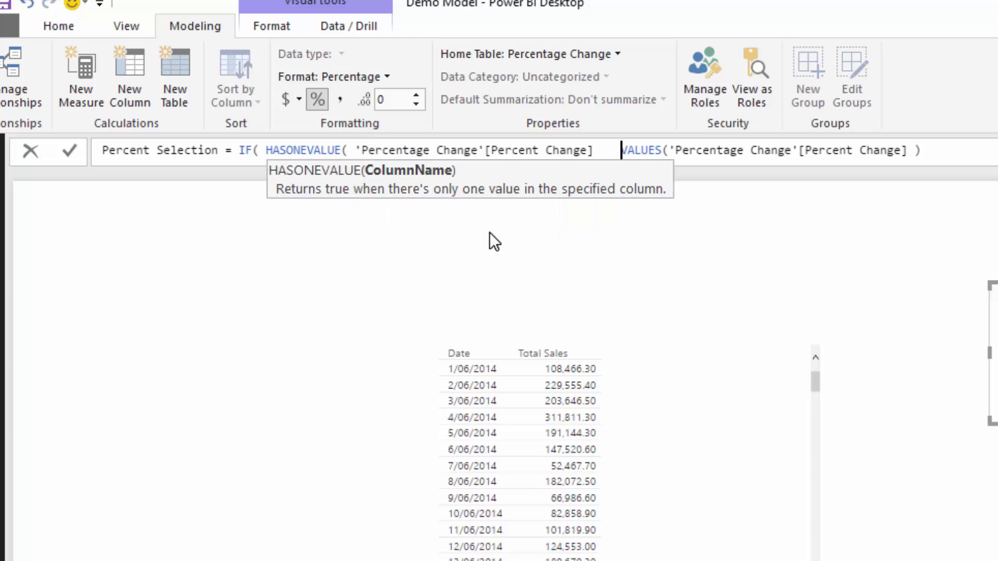
text(,)
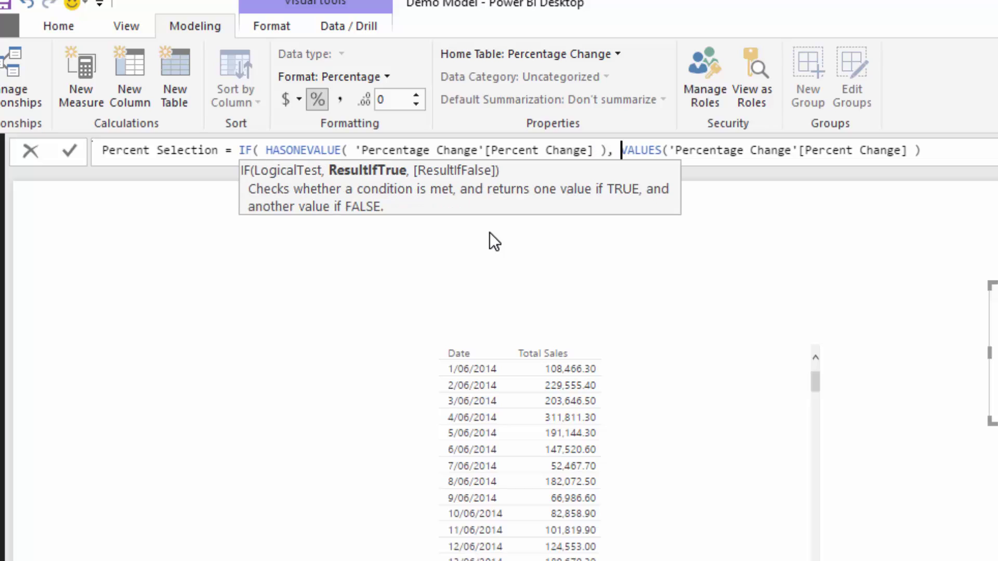
click(963, 158)
text(,)
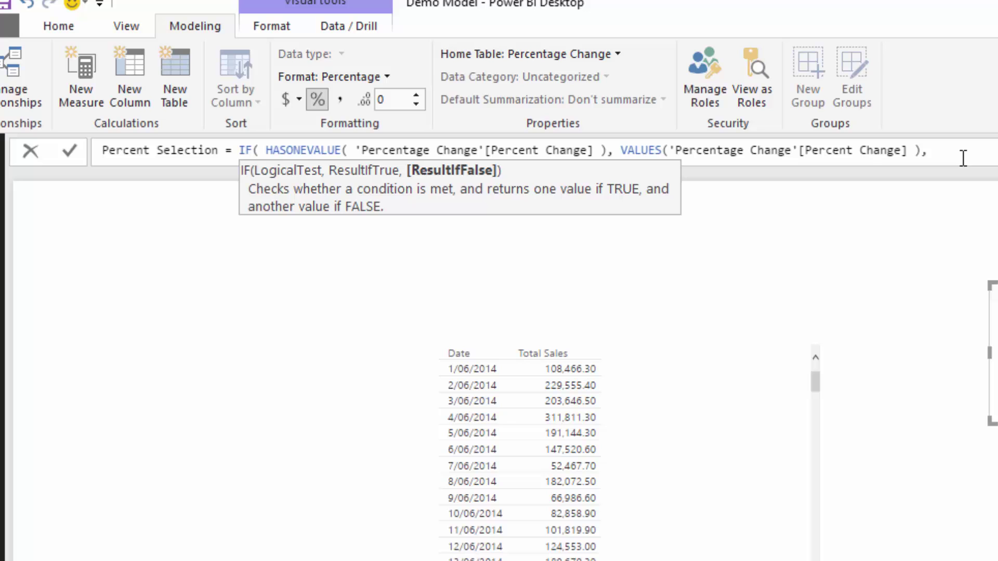
text( 0 ))
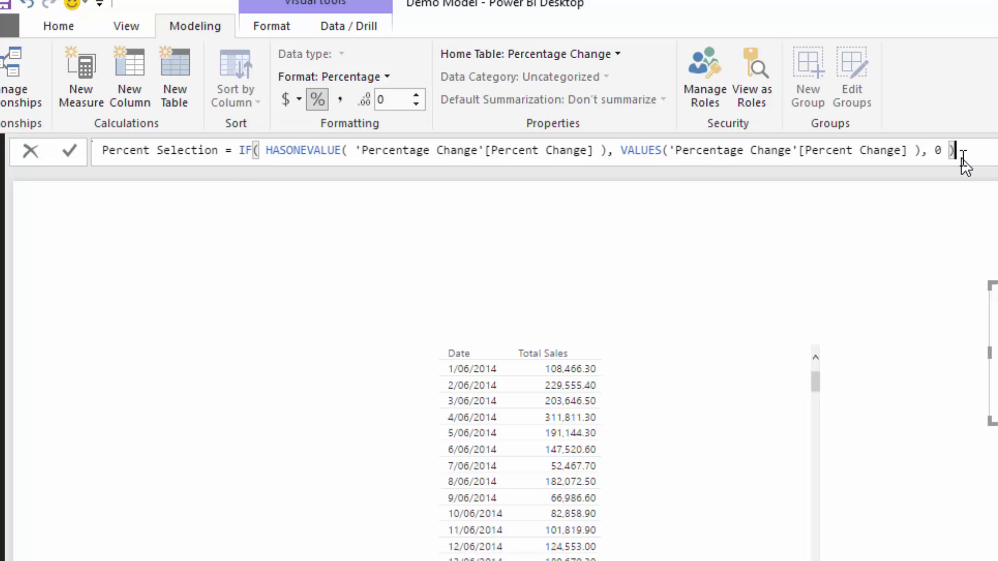
Step: Test the slicer by clearing 20% and picking 25%, then add Percent Selection to the sales table
click(417, 175)
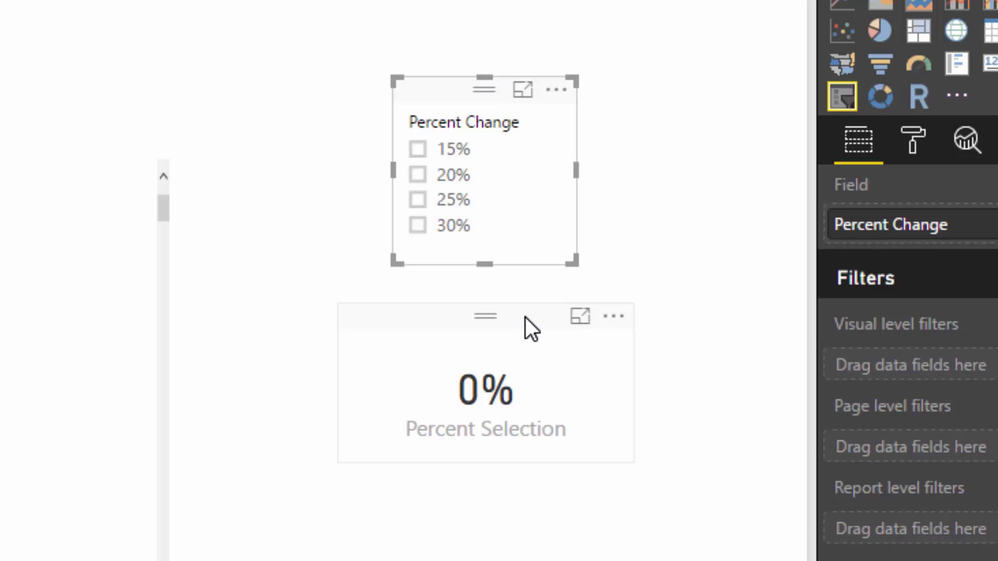
click(418, 200)
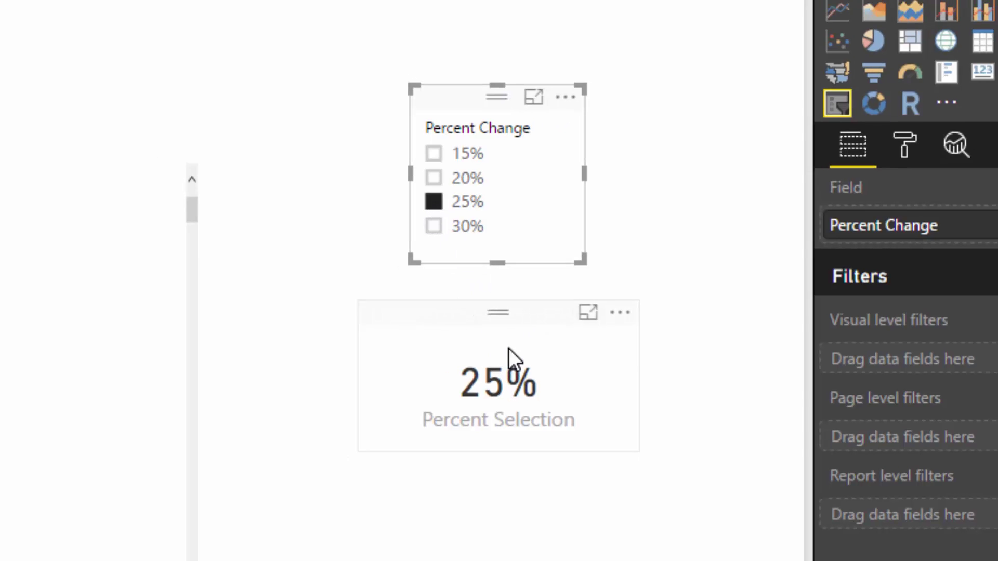
click(508, 349)
click(83, 377)
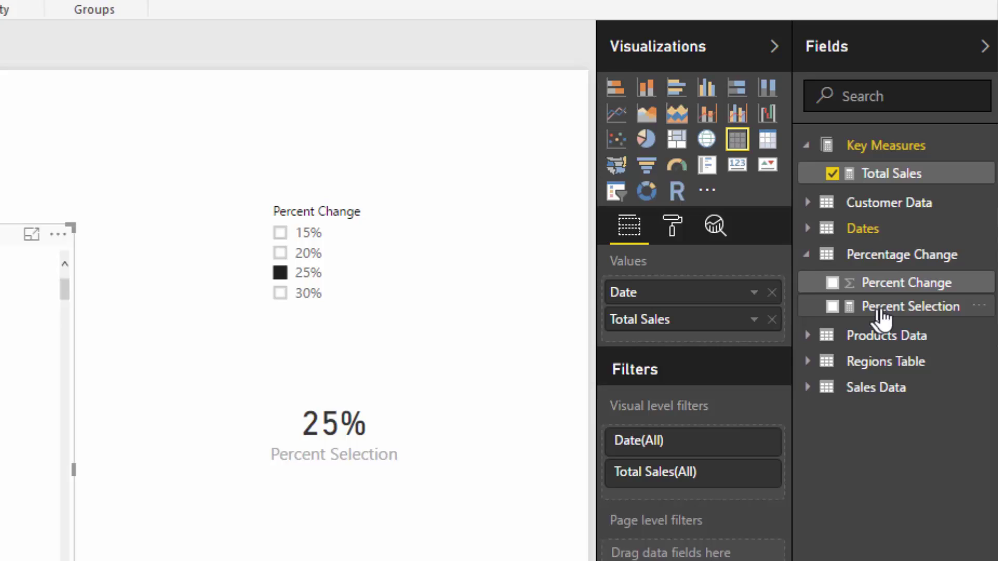
drag(882, 317, 720, 343)
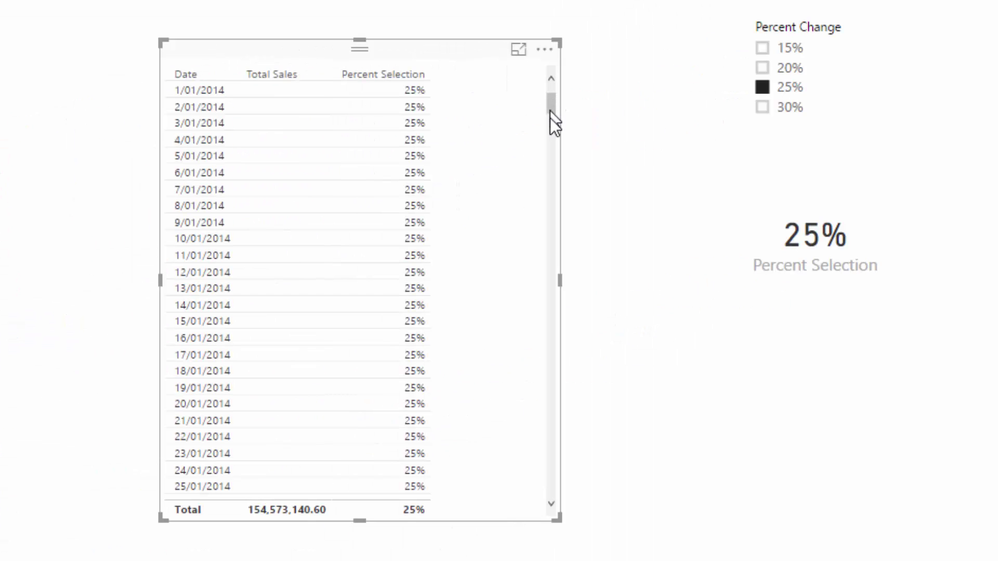
Step: Scroll the sales table to the dates without Total Sales, which still show 25%
drag(550, 115, 543, 218)
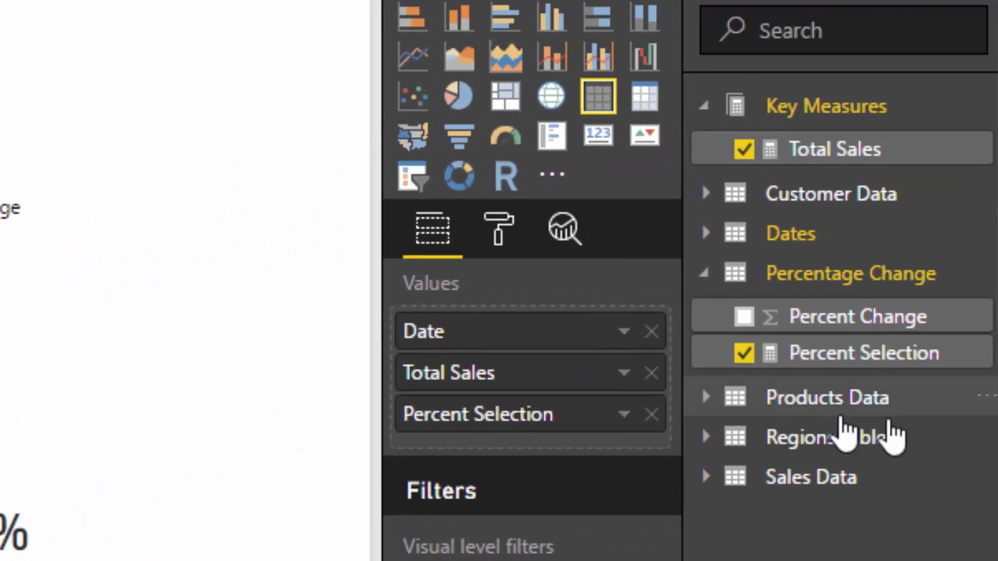
Step: Put IF([Total Sales] = BLANK(), BLANK(), …) around the existing HASONEVALUE logic in Percent Selection
click(861, 358)
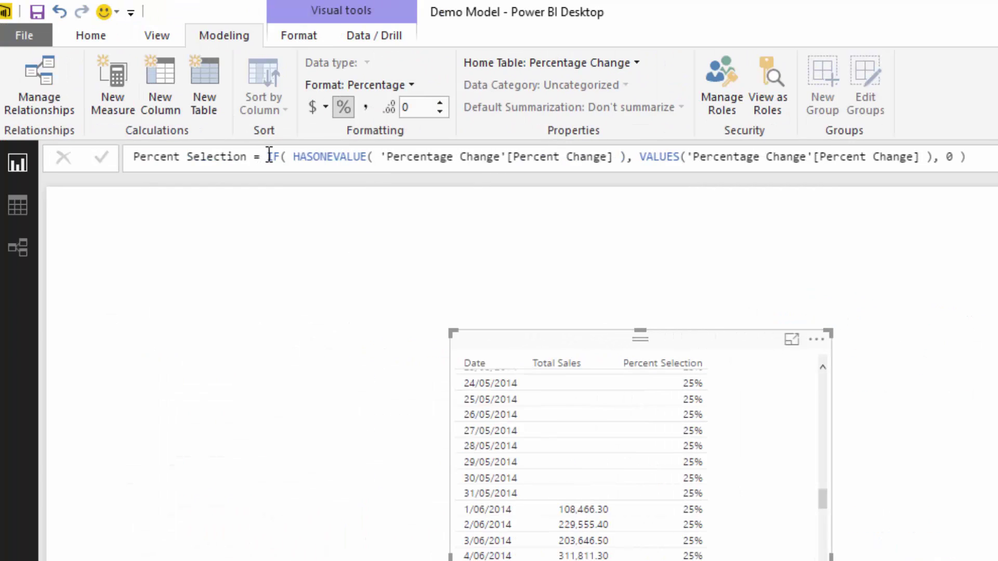
click(268, 156)
key(shift+Return)
text(IF( )
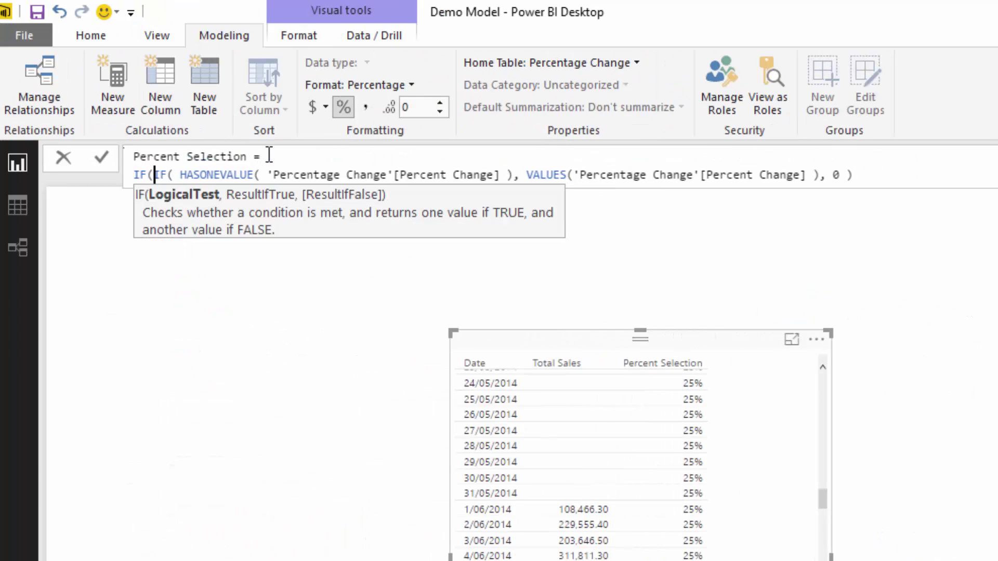
text([Total Sales] )
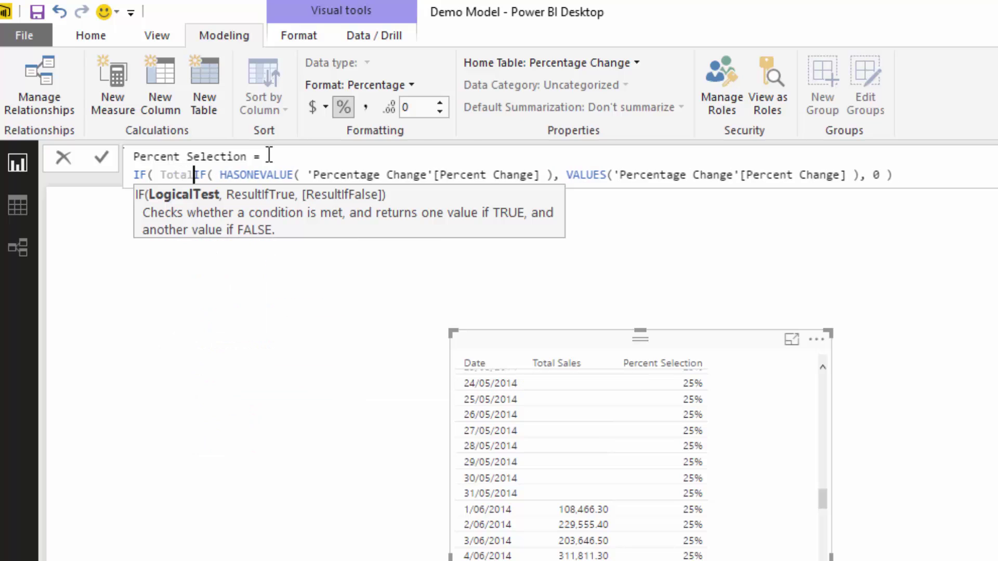
text(= BLANK())
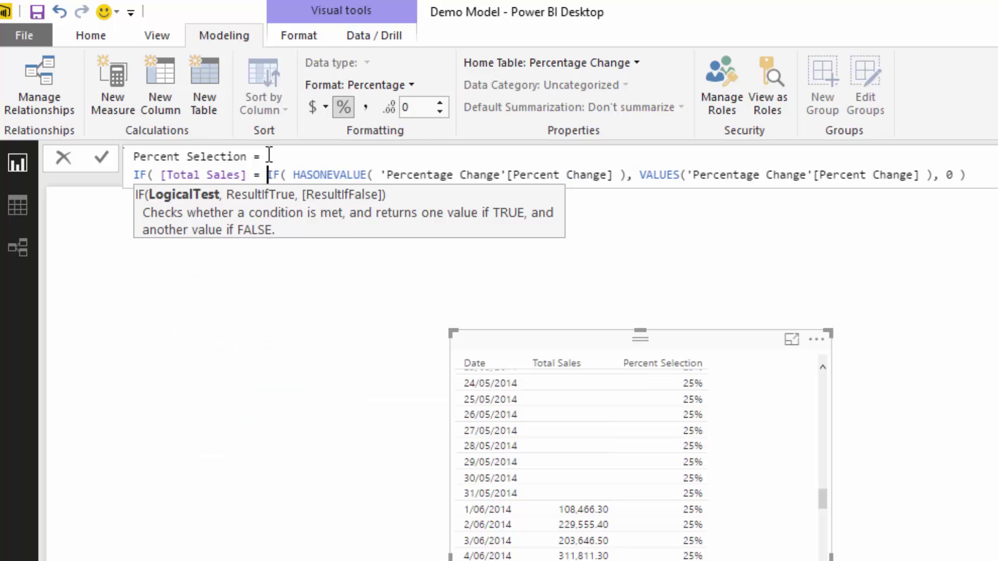
text(,)
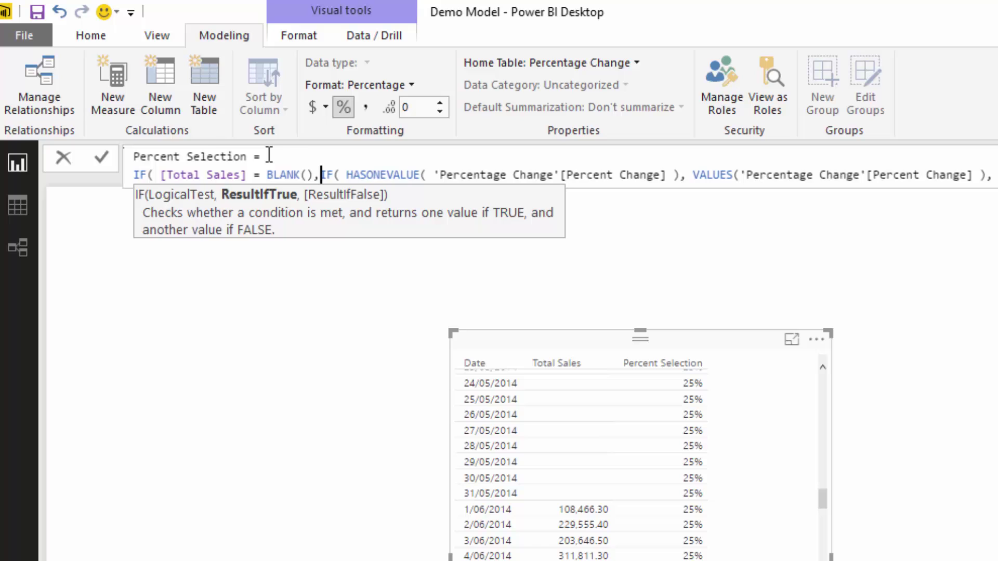
key(shift+Return)
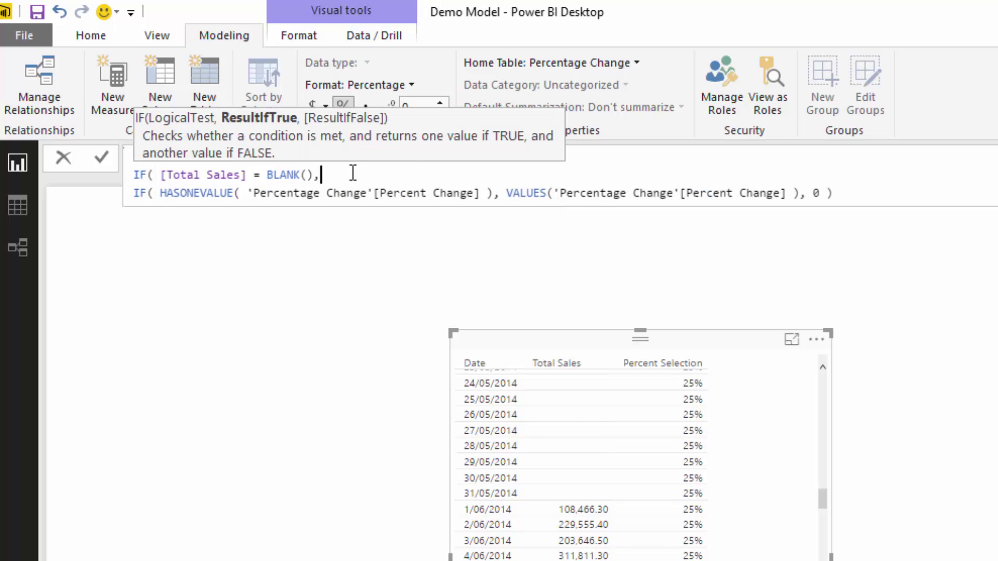
key(shift+Return)
text(BLANK())
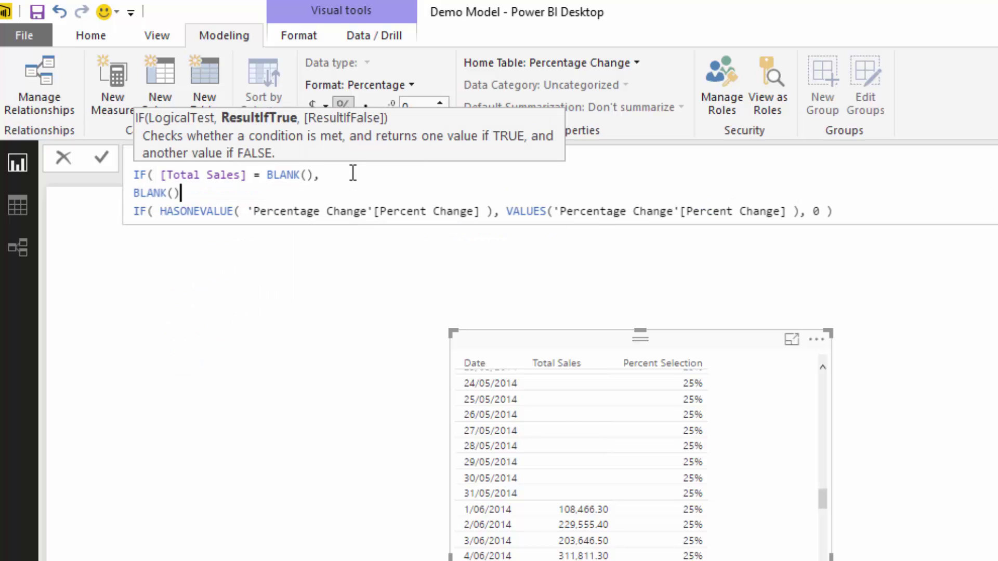
text(,)
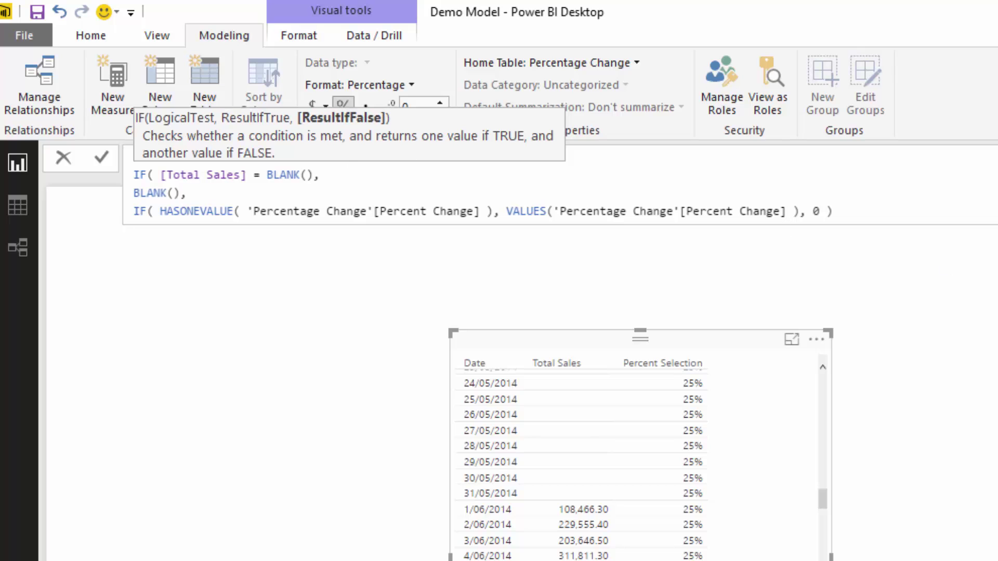
click(918, 205)
Step: Close the bracket and commit the Percent Selection formula, then move and widen the table visual
text())
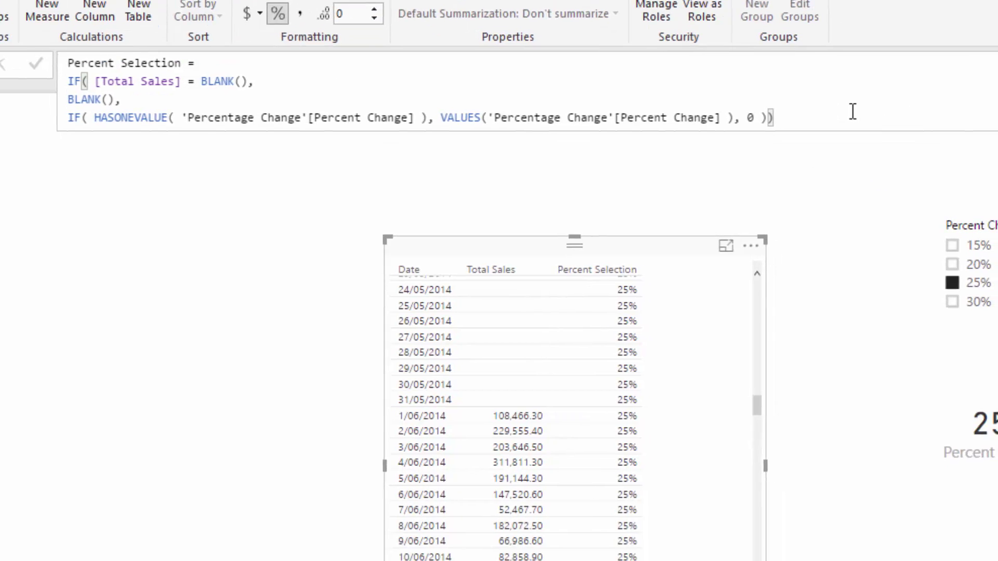
key(Return)
drag(514, 71, 520, 51)
drag(639, 261, 723, 260)
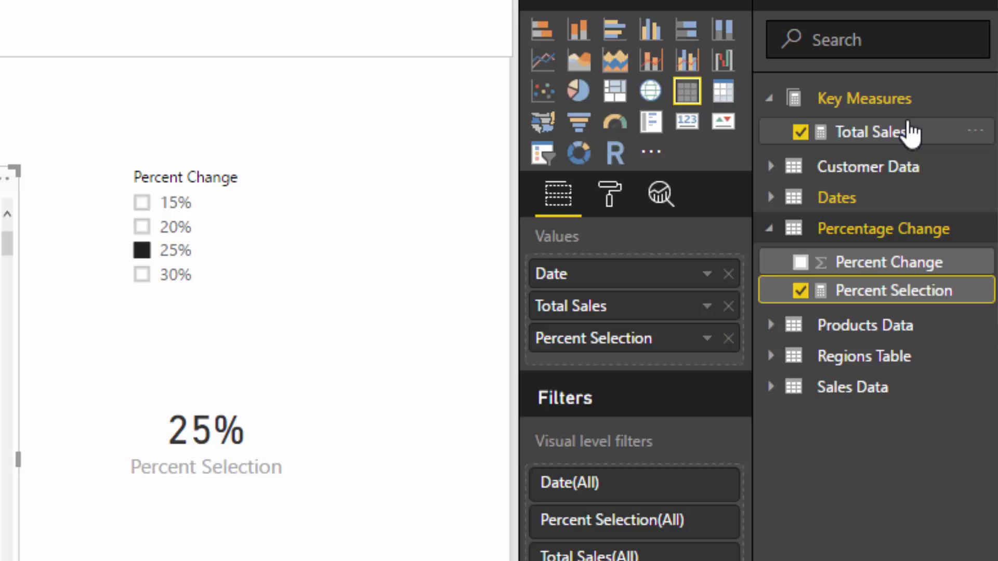
Step: Cycle the Percent Change slicer through 30% and 25%, ending on 20%
click(891, 133)
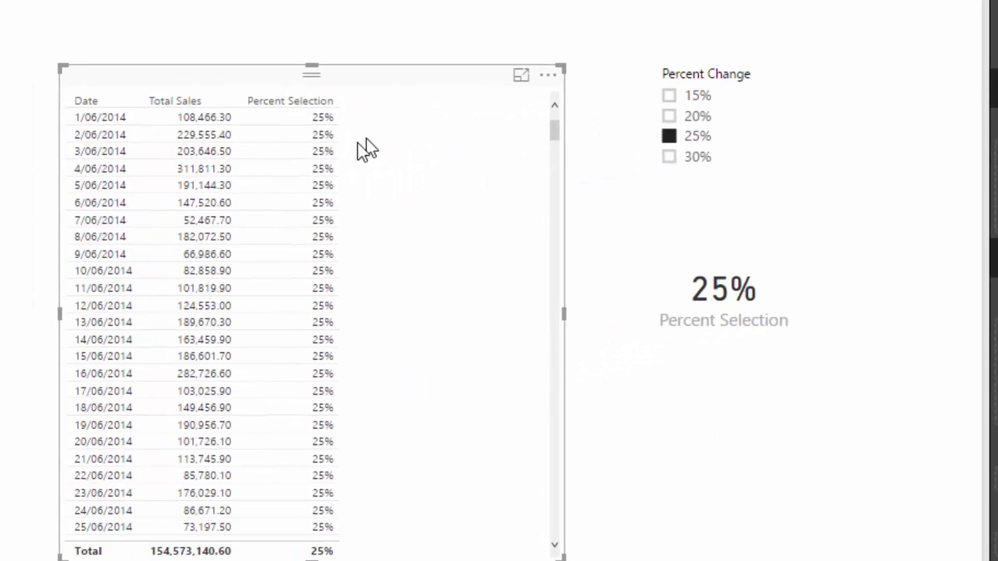
click(142, 275)
click(774, 113)
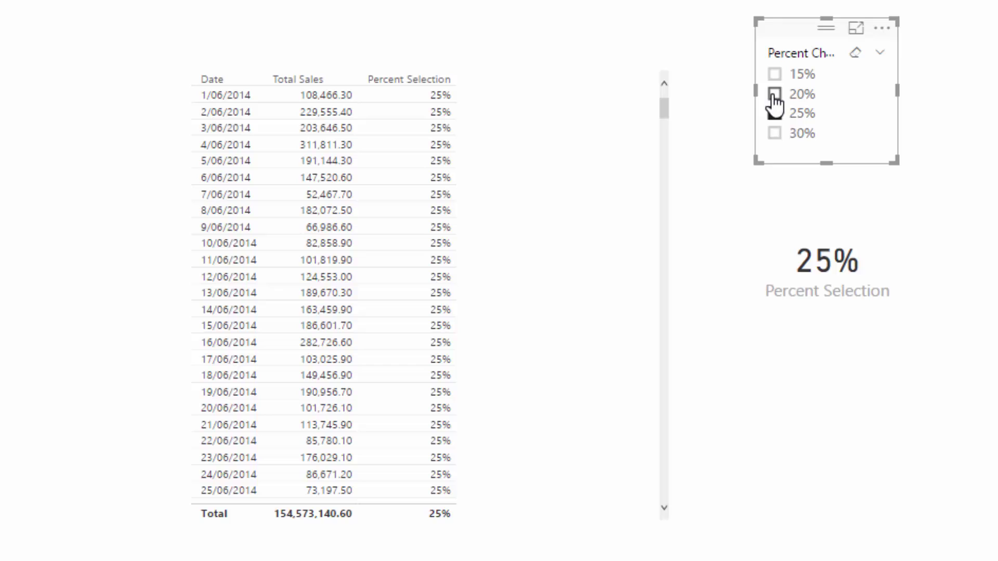
click(775, 94)
click(590, 167)
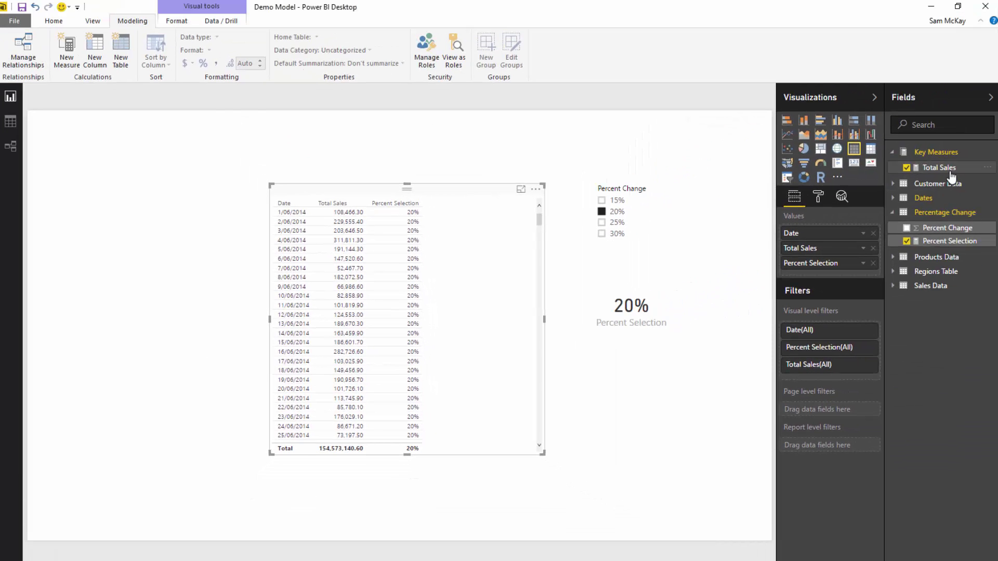
click(936, 167)
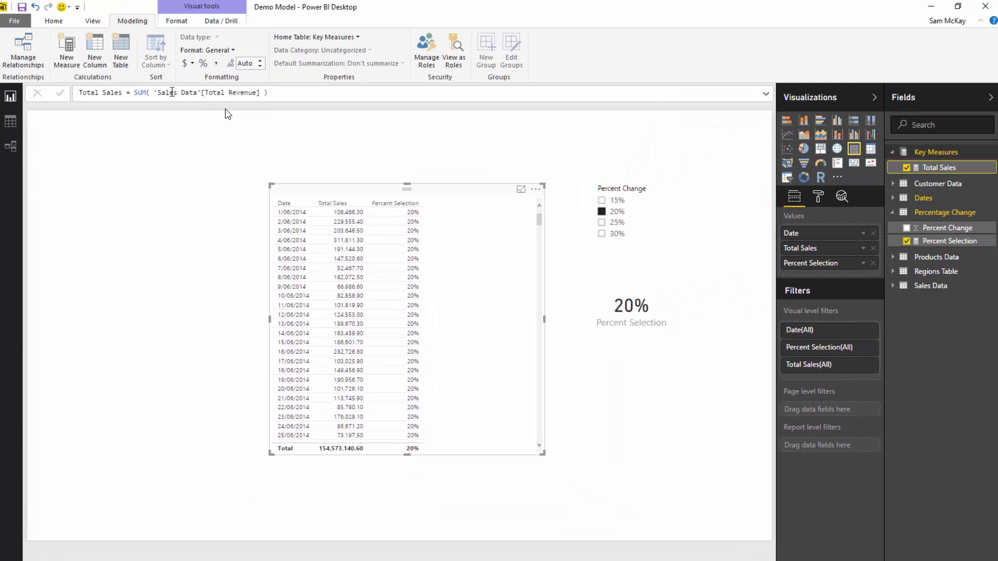
Step: Create the measure Total Scenario Sales = [Total Sales] * ( 1 + [Percent Selection] )
click(62, 66)
text(T)
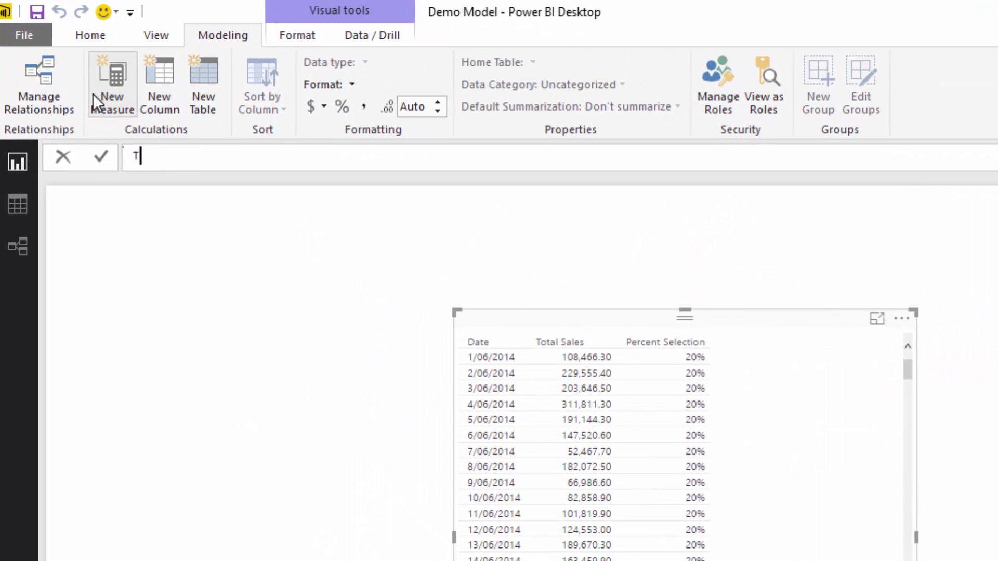
text(otal Scenario Sales)
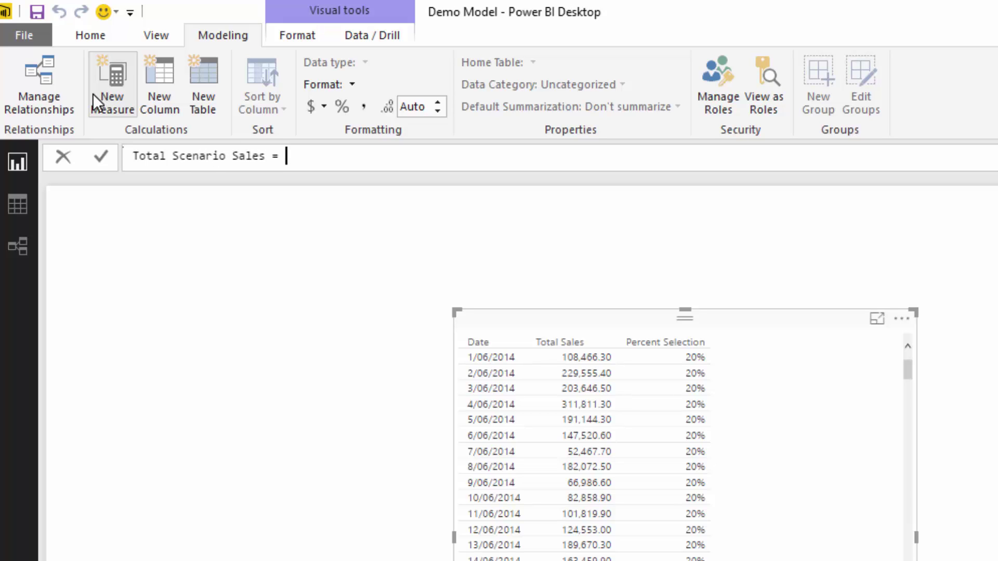
text( = [Total)
key(Tab)
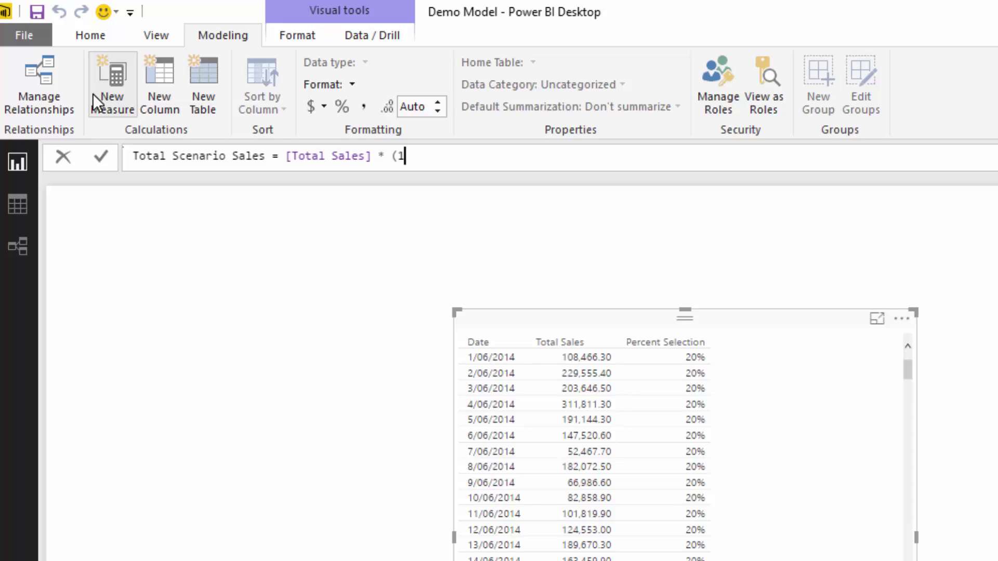
text(* (1 + 'Perce)
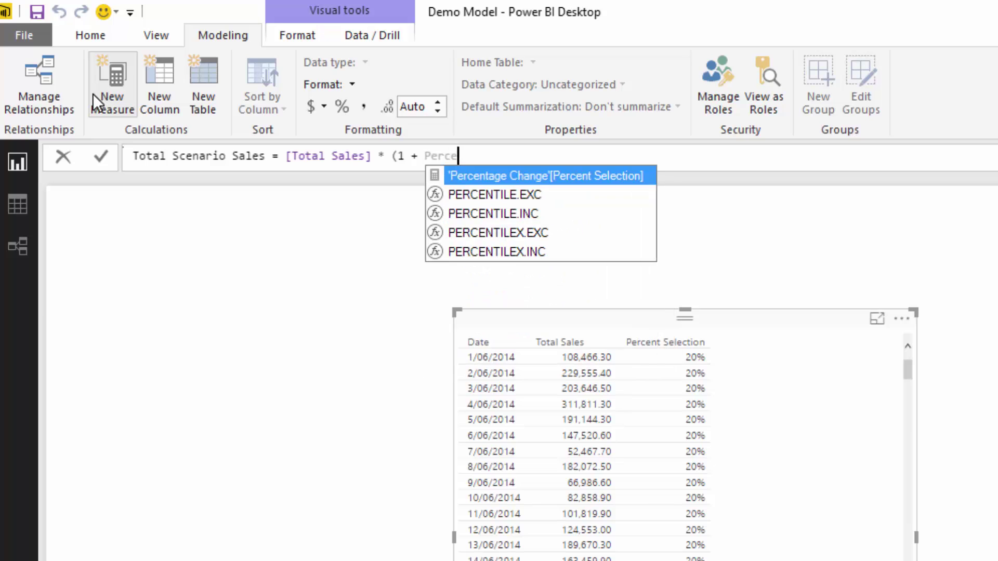
key(Tab)
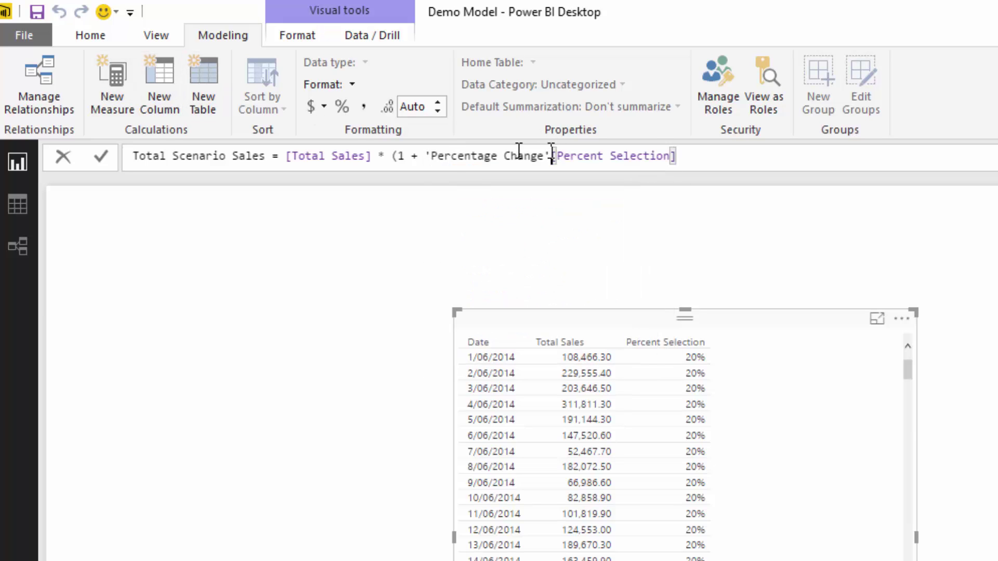
drag(550, 156, 432, 156)
key(Delete)
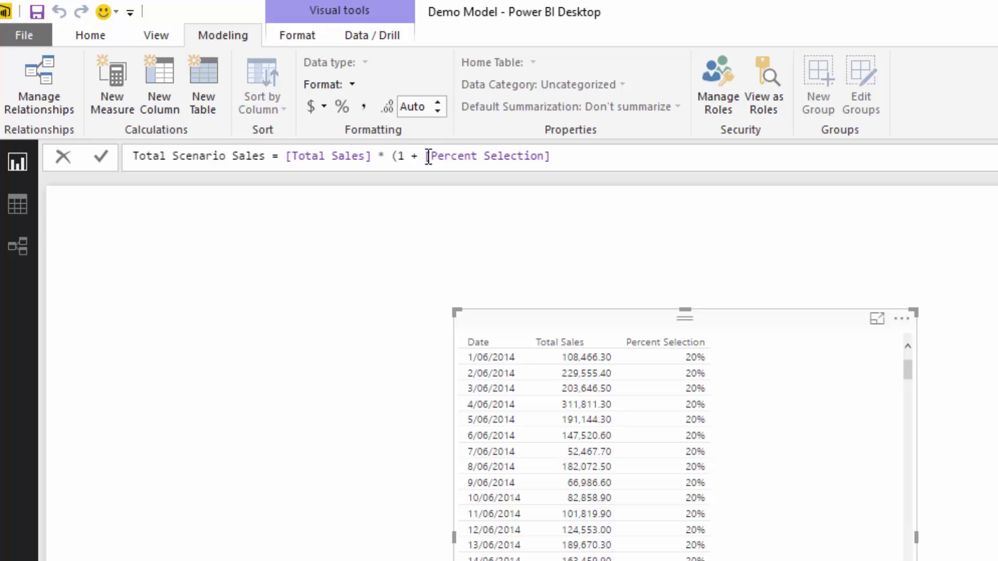
click(565, 156)
text())
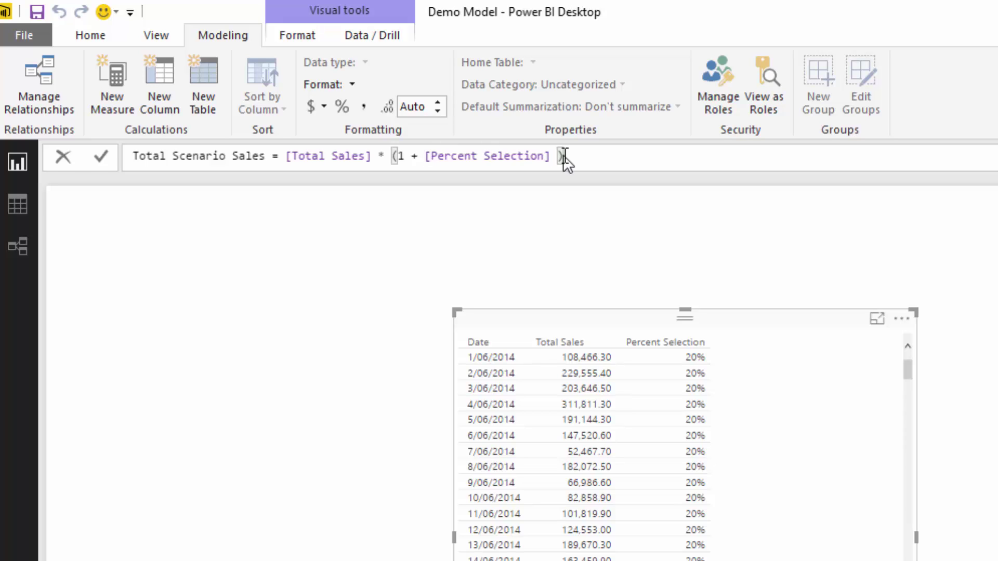
click(396, 156)
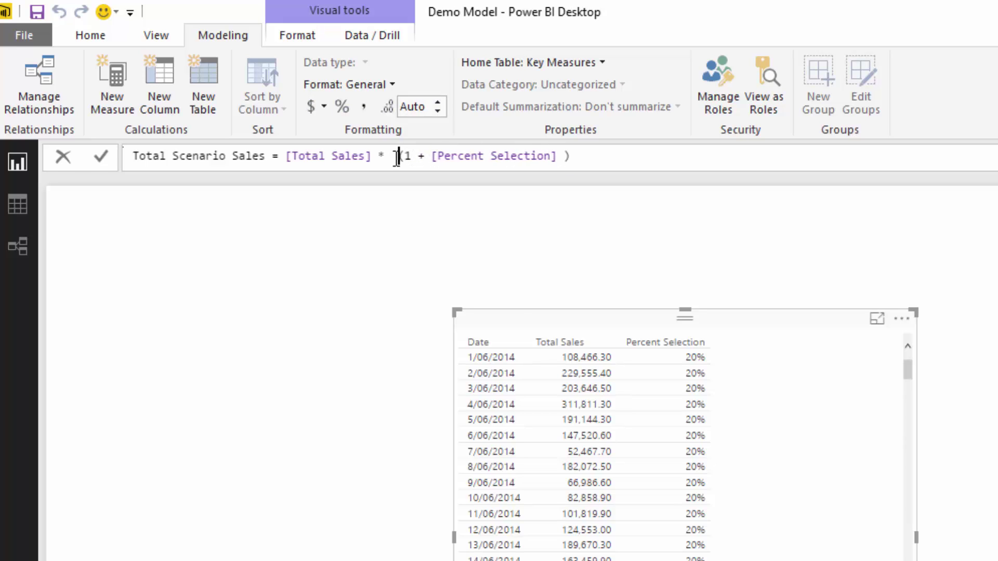
key(Right)
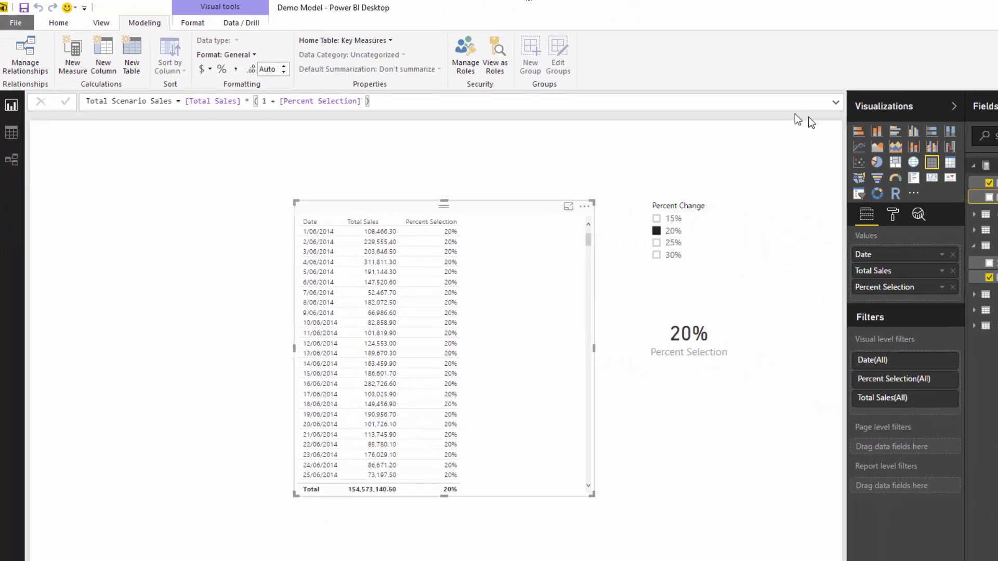
Step: Add Total Scenario Sales to the table, then step the slicer through 25%, 30%, 15%, 20%, 25%, 30%
drag(938, 180, 482, 327)
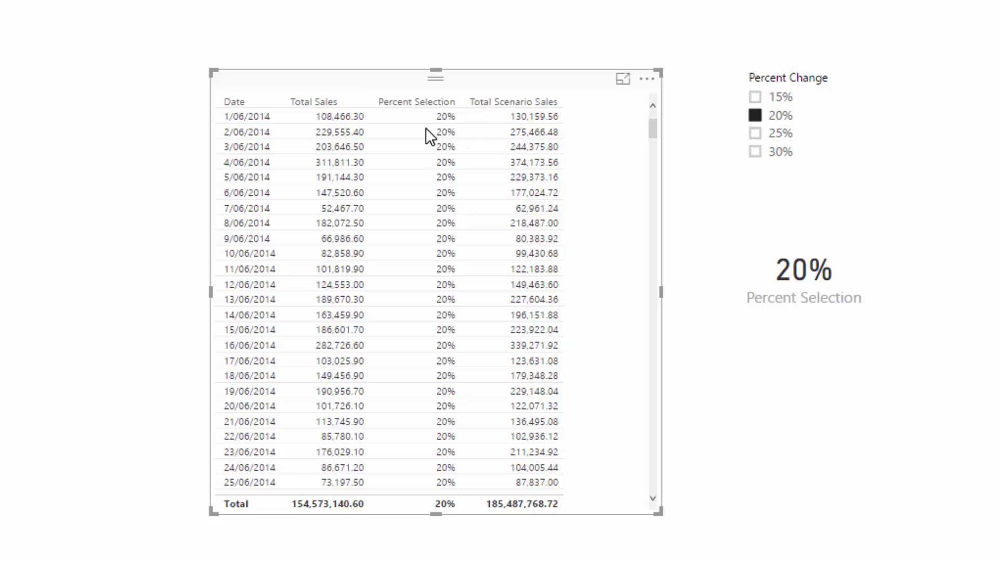
drag(493, 79, 498, 38)
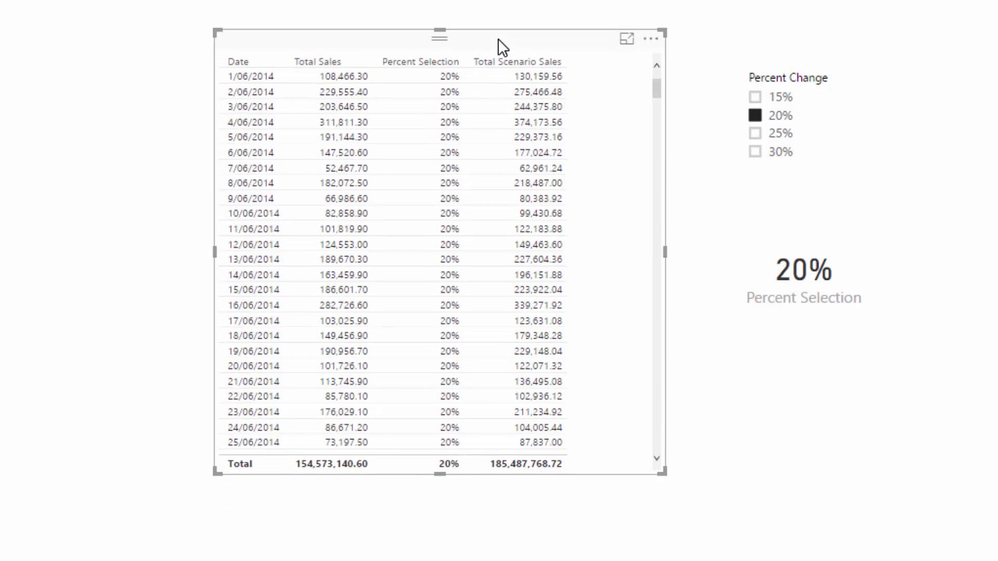
click(754, 133)
click(756, 154)
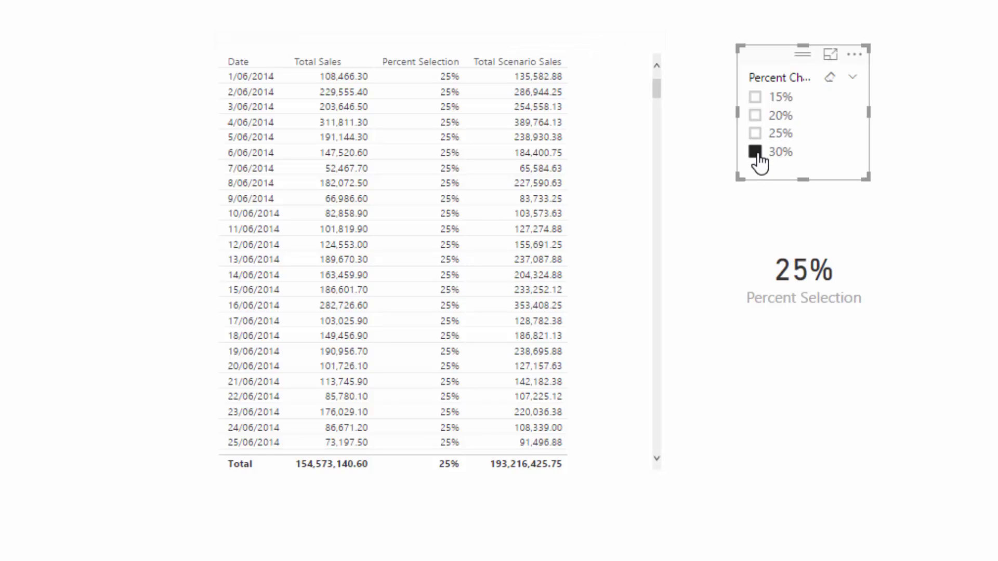
click(755, 98)
click(756, 117)
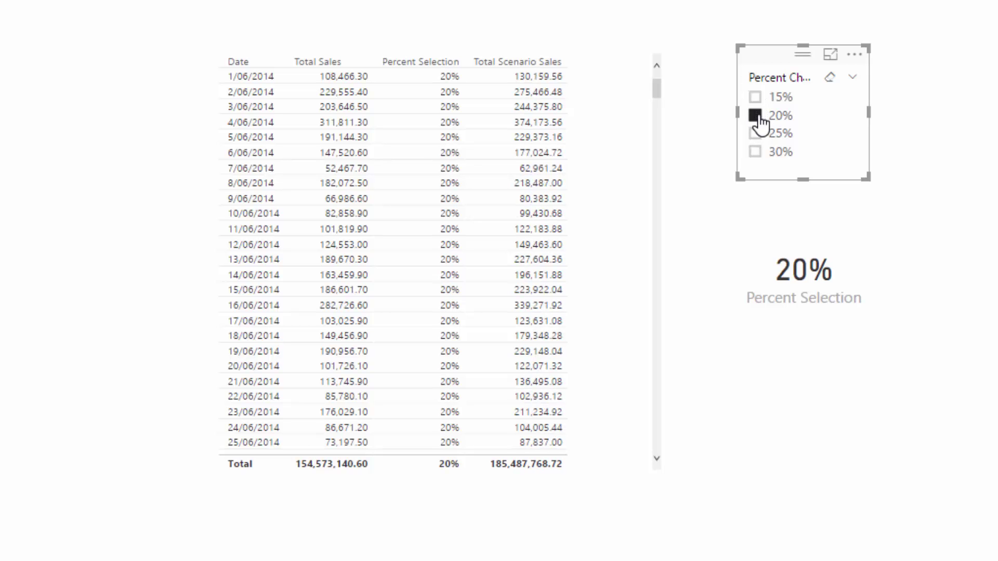
click(755, 133)
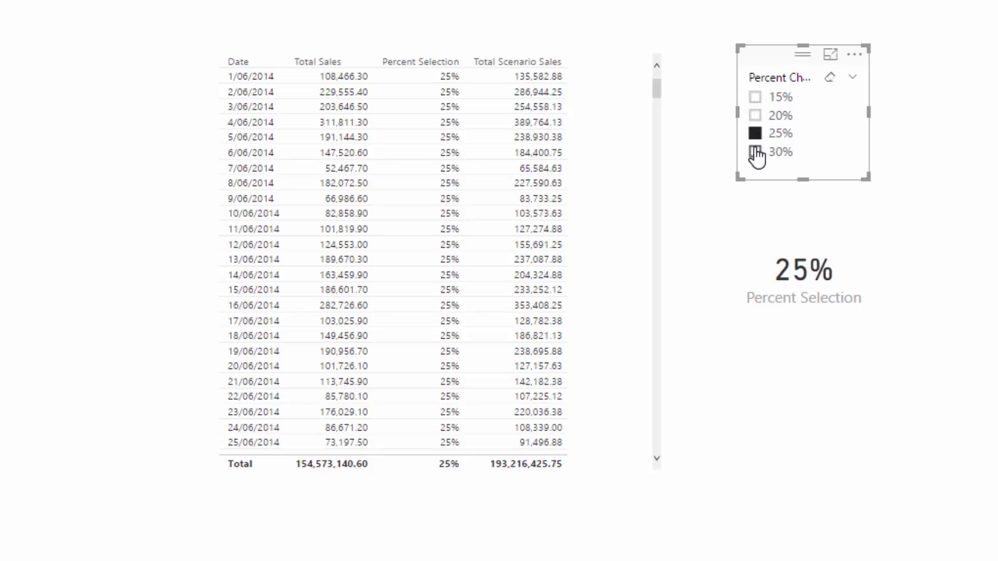
click(755, 152)
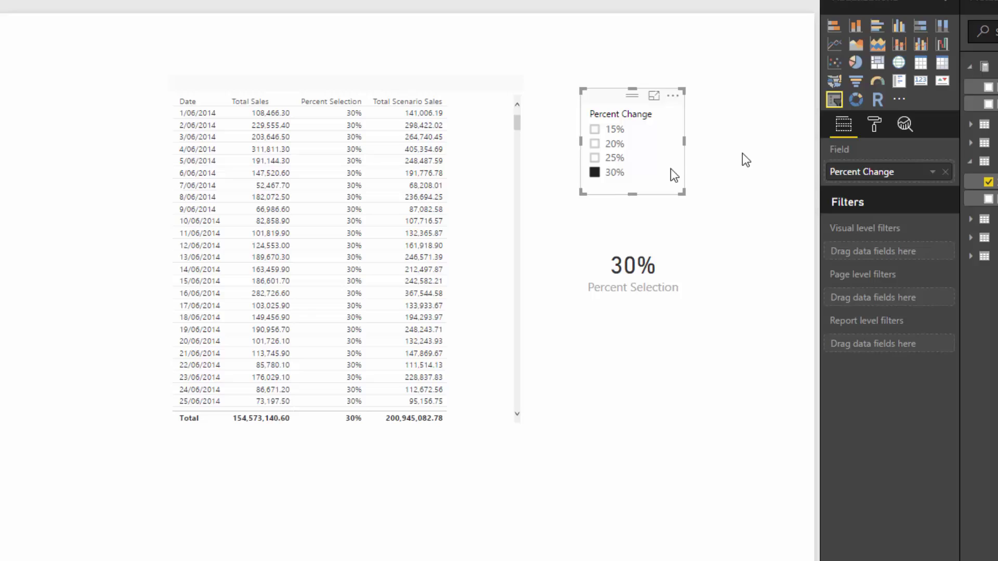
Step: Remove the Percent Selection column from the table, then pick 20%, 15% and finally 25% in the slicer
click(330, 98)
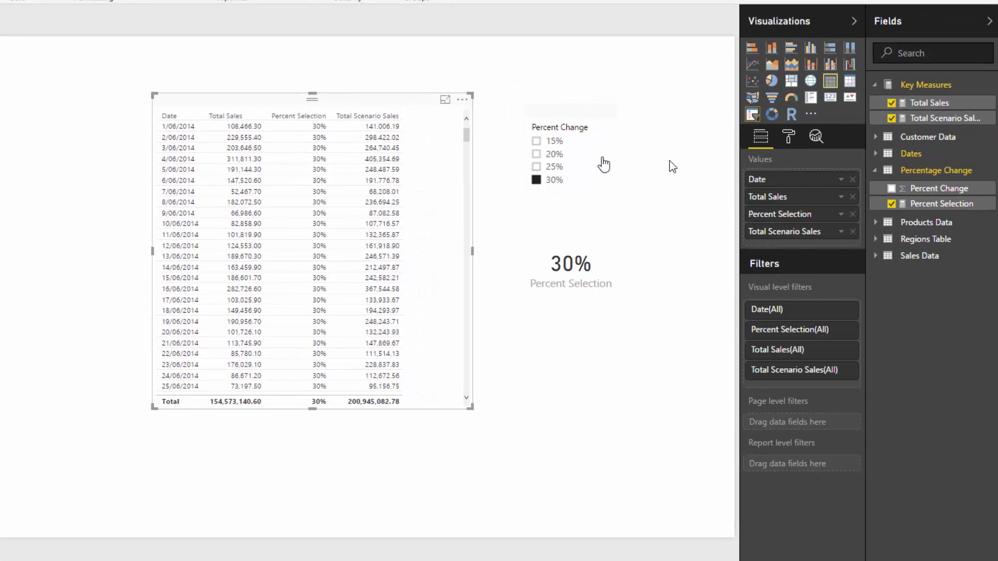
click(853, 214)
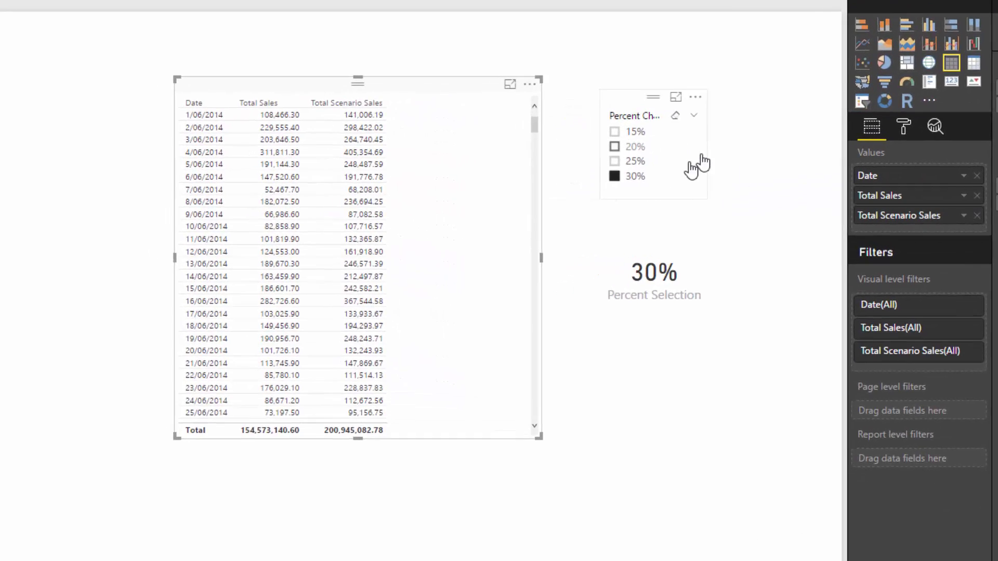
click(536, 165)
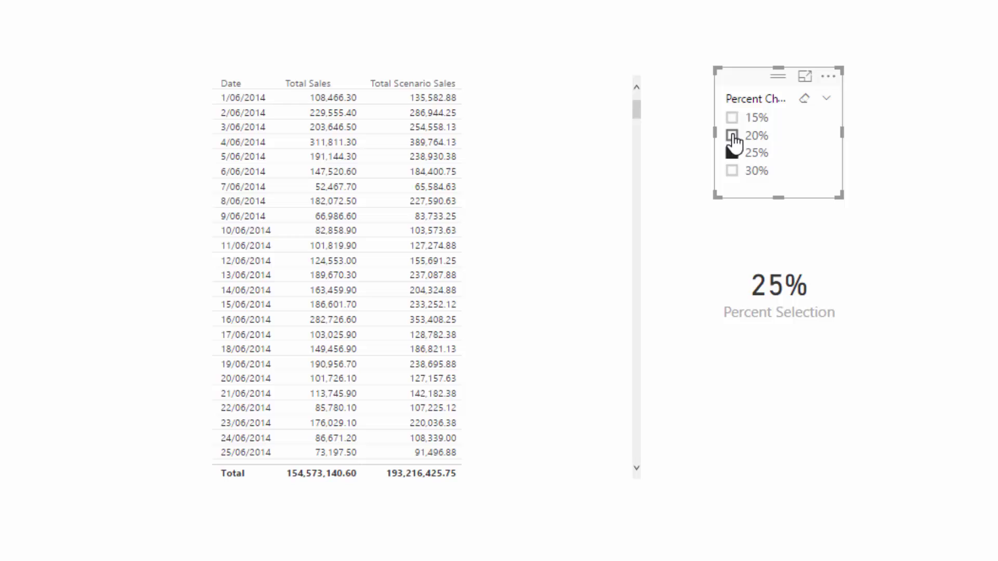
click(732, 136)
click(732, 118)
click(731, 152)
drag(799, 156, 815, 146)
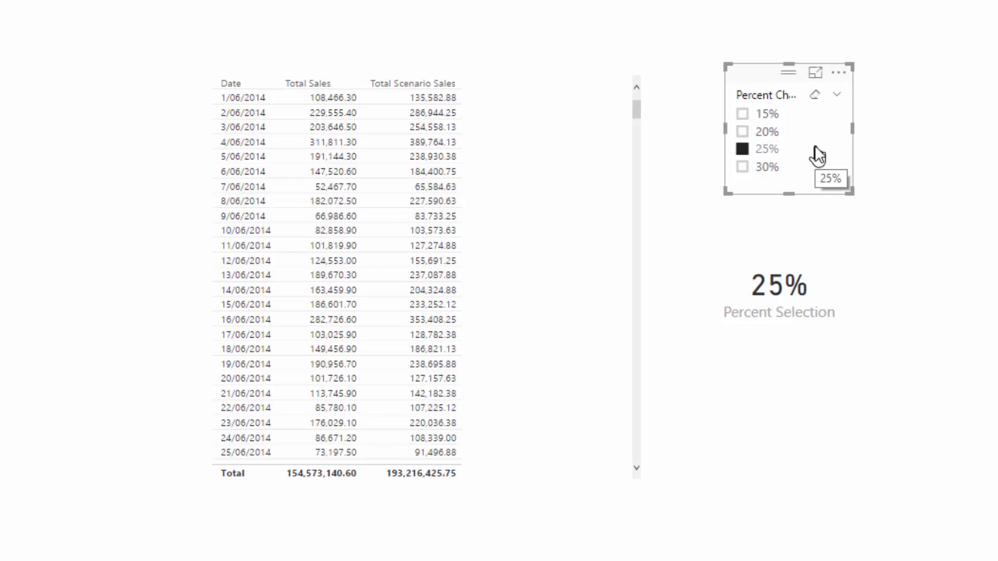